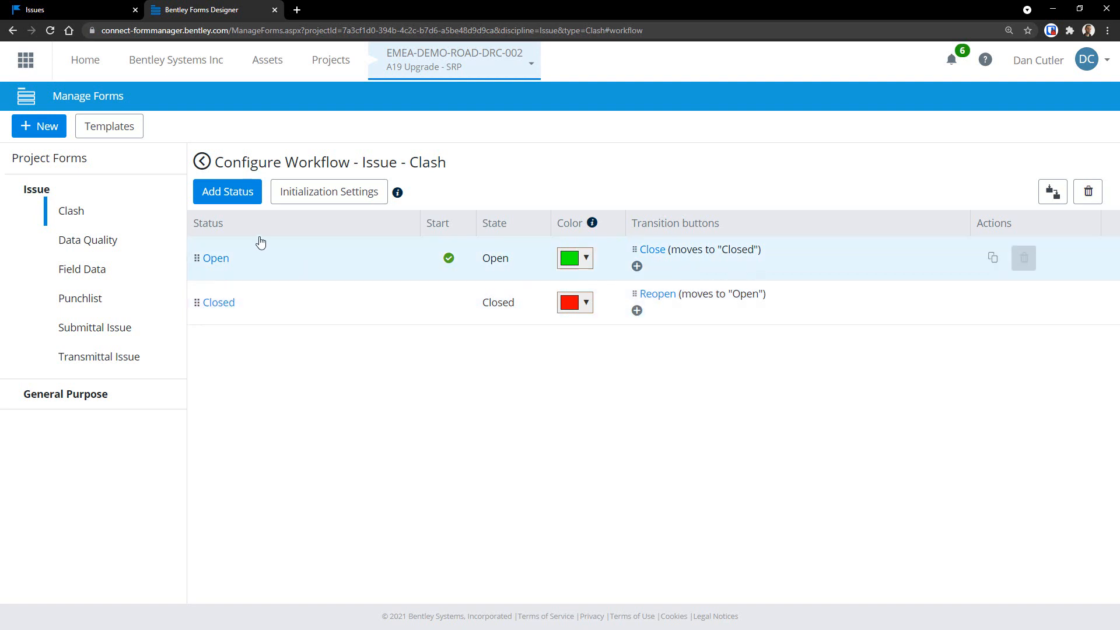
- Add a status named Review to the Clash workflow, not used as the starting status, with its state set to Open
left_click(242, 200)
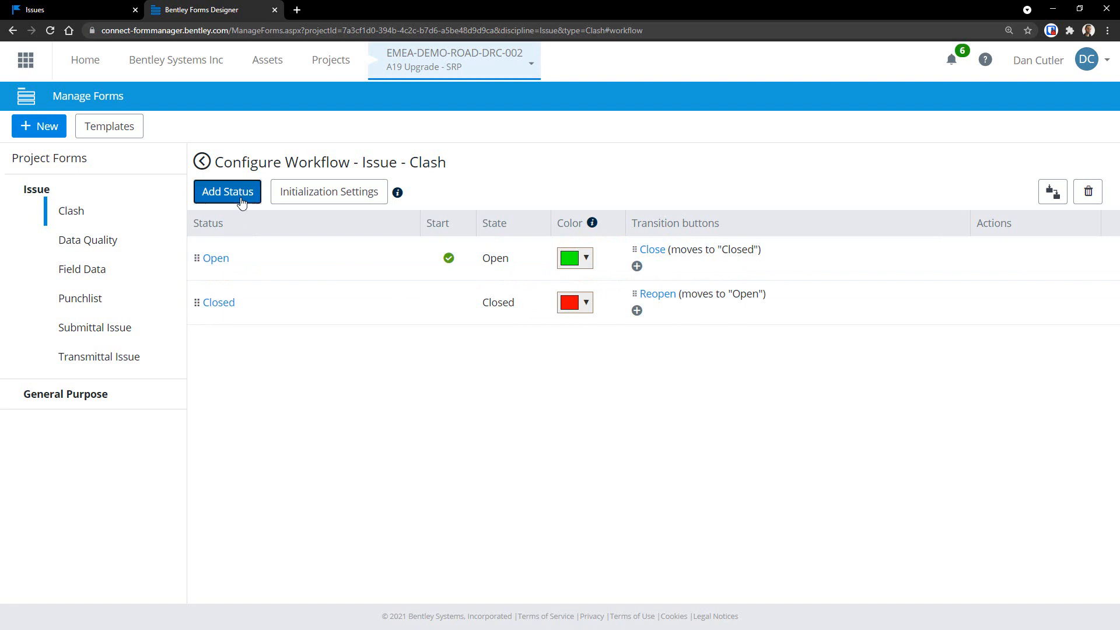
left_click(383, 147)
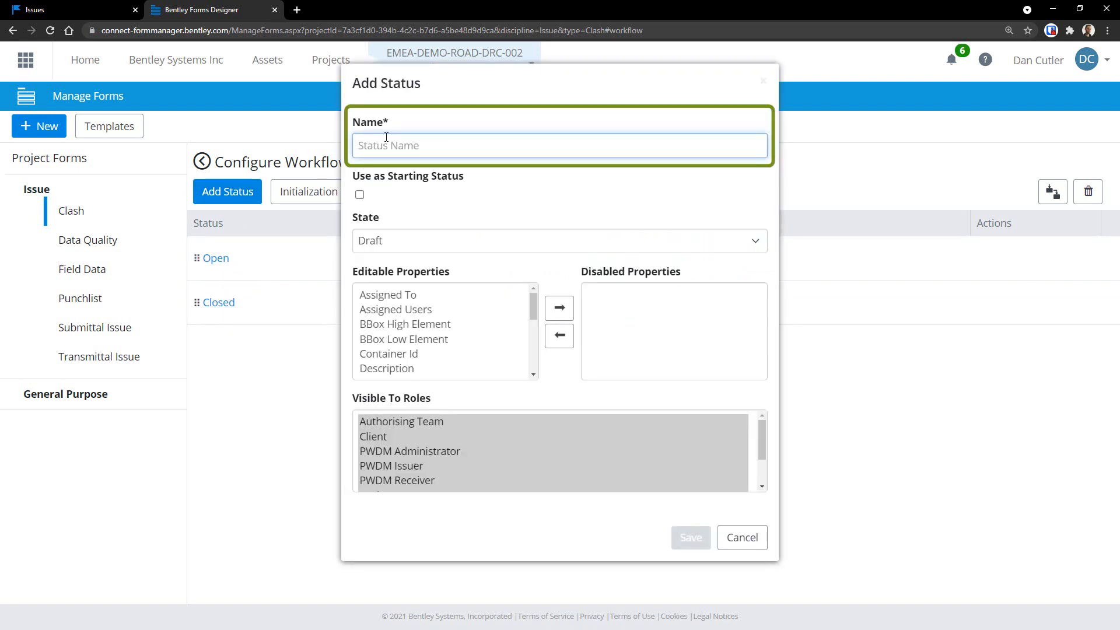
type("Review")
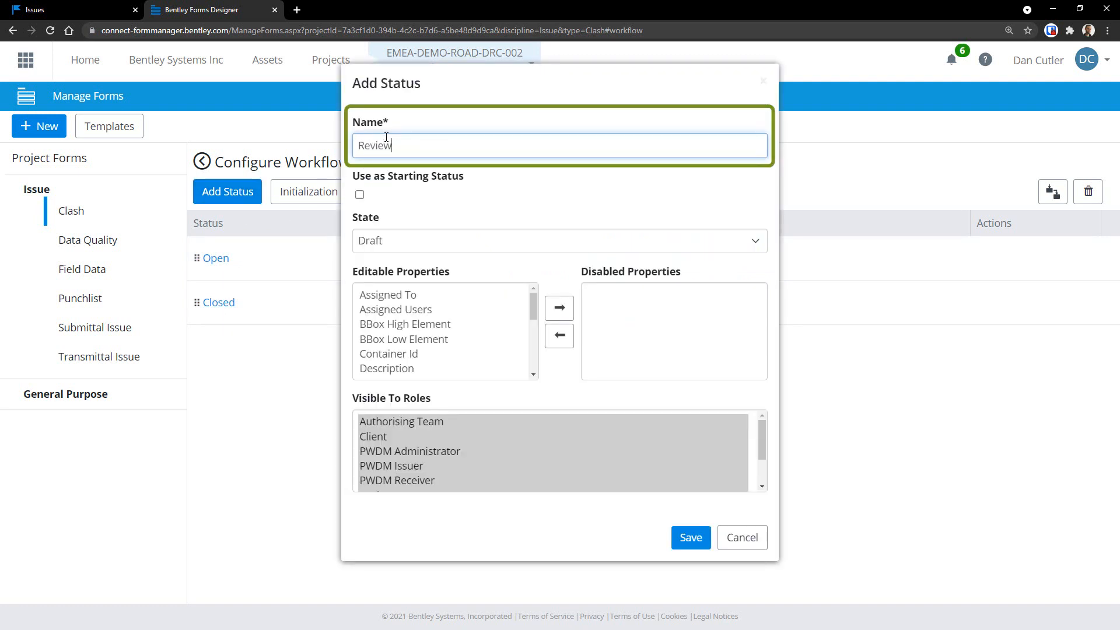
left_click(359, 195)
left_click(360, 196)
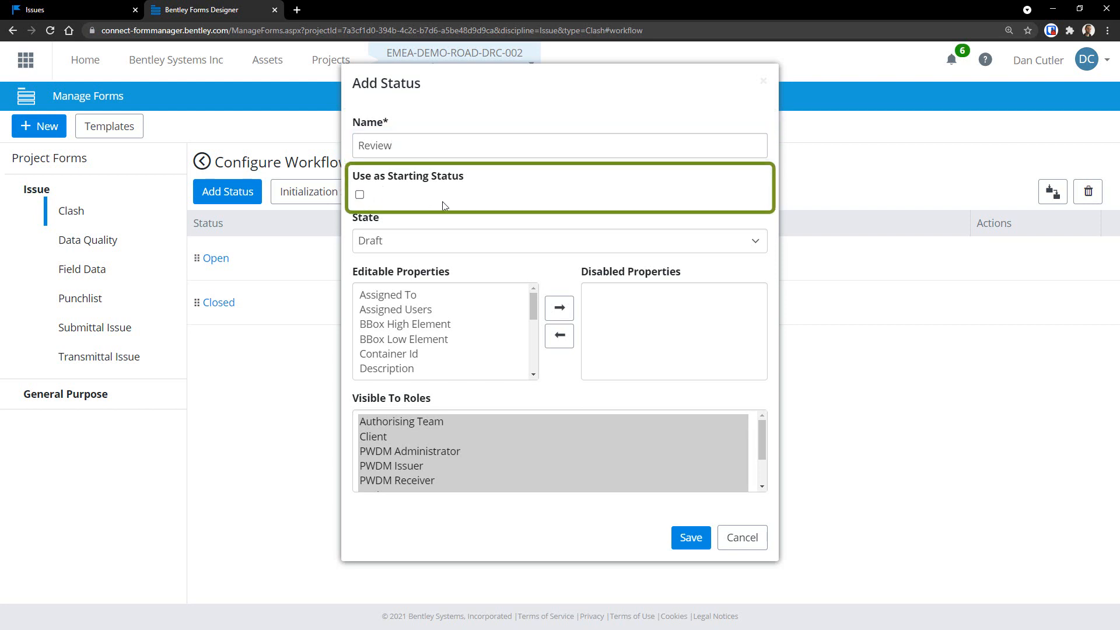
left_click(417, 241)
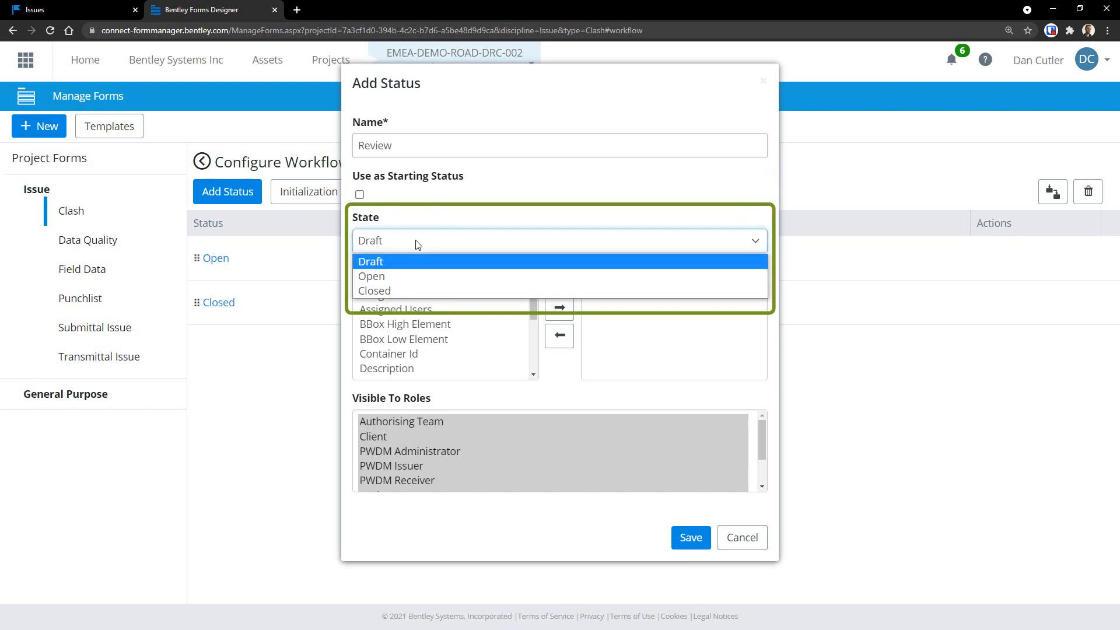
left_click(412, 276)
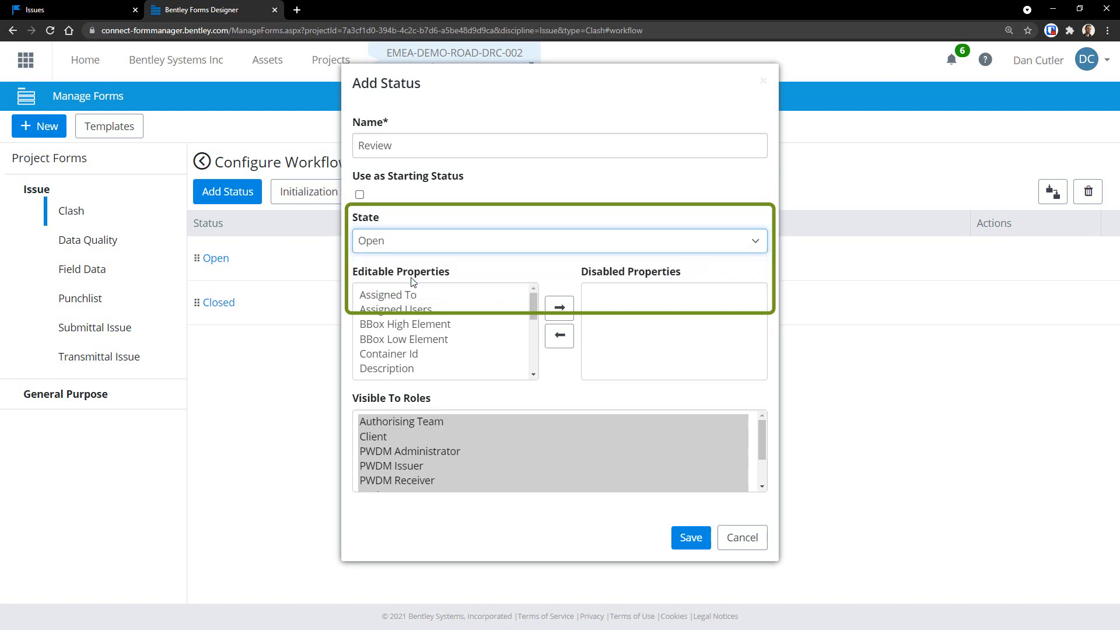
- Disable the Issue Discipline and Subject properties for the Review status
left_click(535, 302)
left_click_drag(534, 303, 534, 331)
left_click(424, 331)
left_click(559, 308)
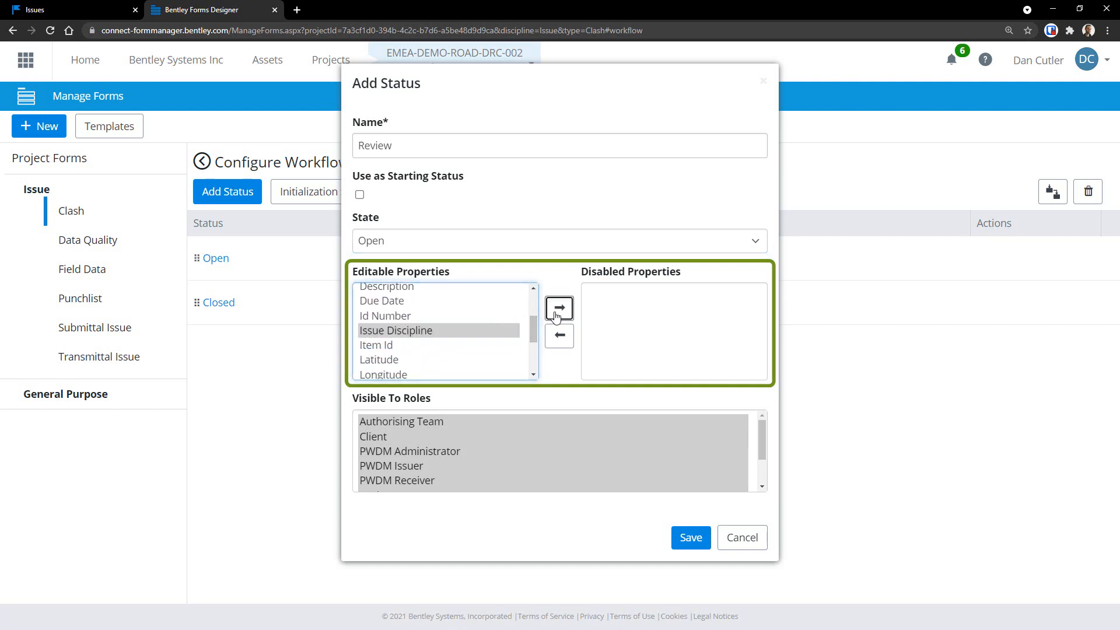
left_click_drag(536, 318, 534, 363)
left_click(388, 373)
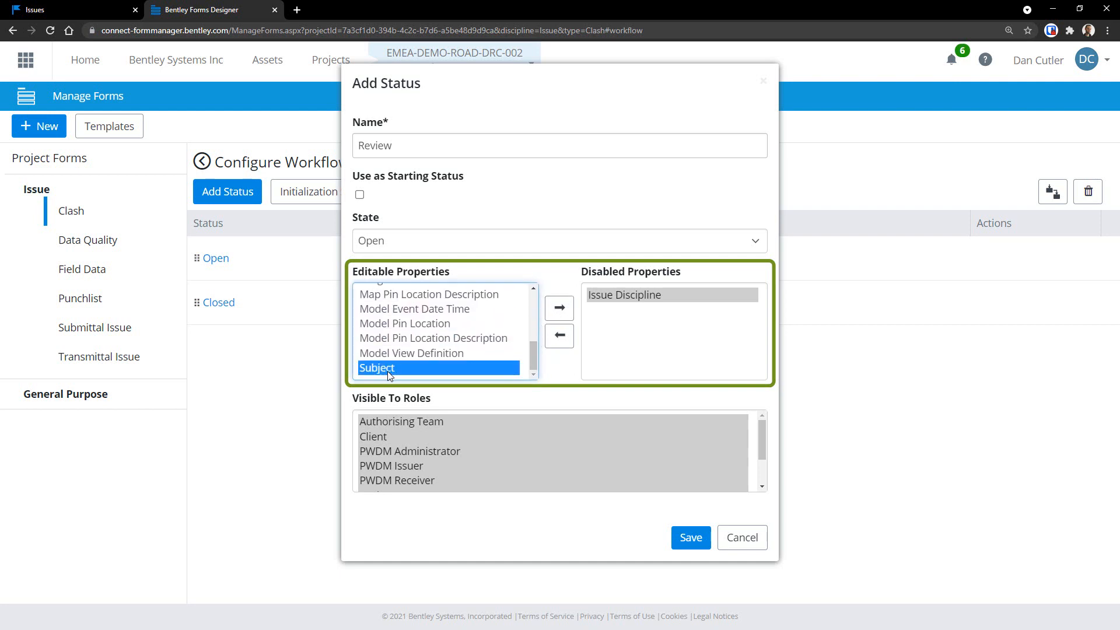
left_click(559, 308)
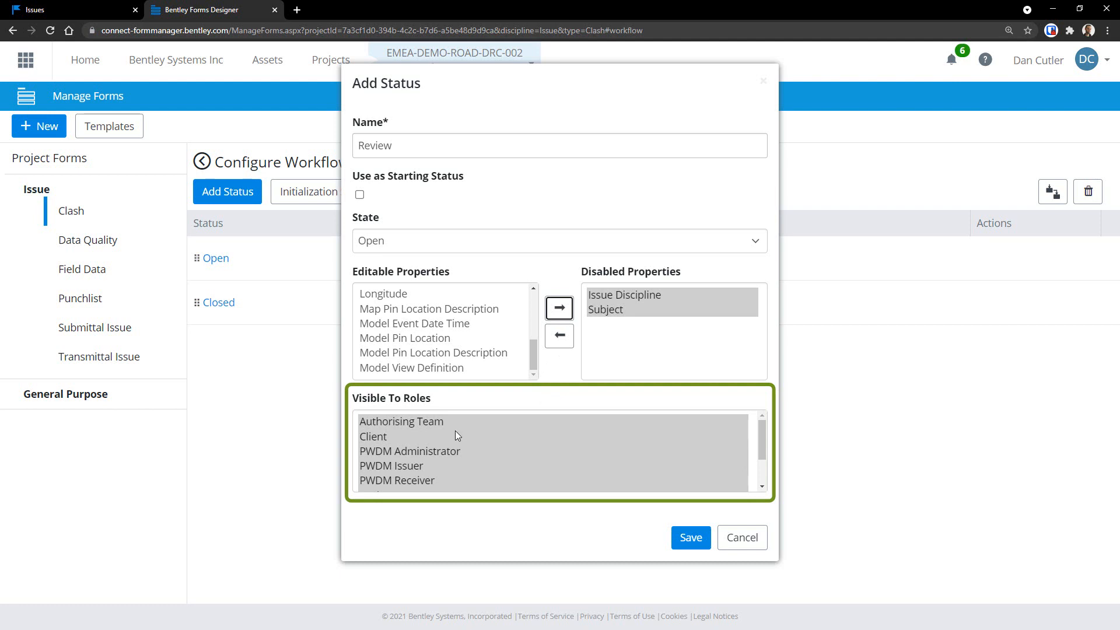
- Make the Review status visible only to Authorising Team and Review Team, save it, and check the workflow diagram
scroll(455, 433, "down", 1)
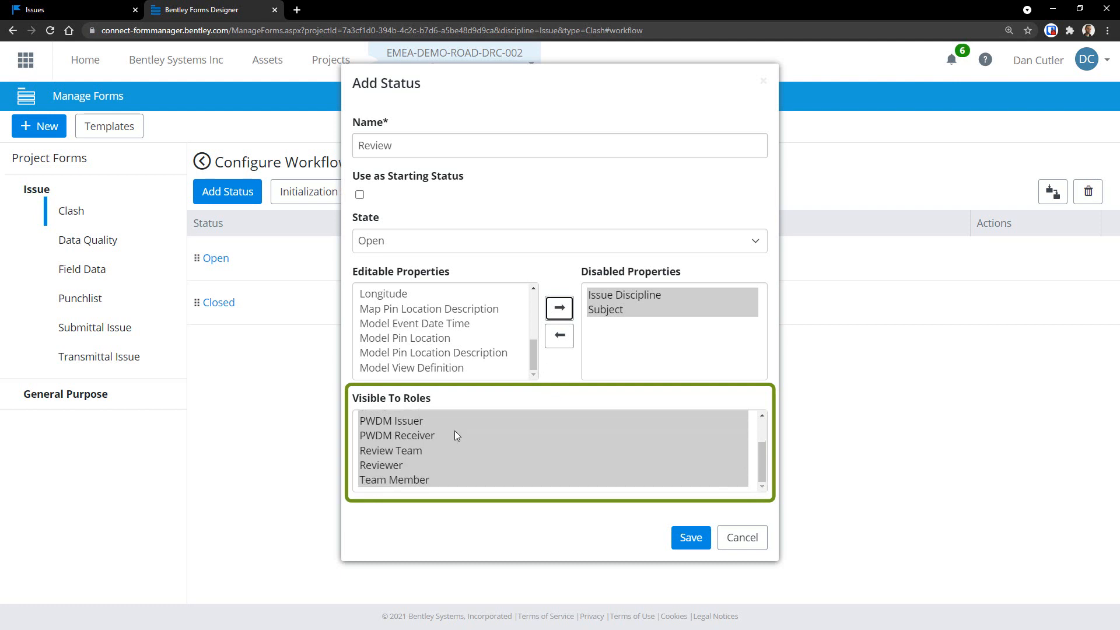
left_click(422, 450)
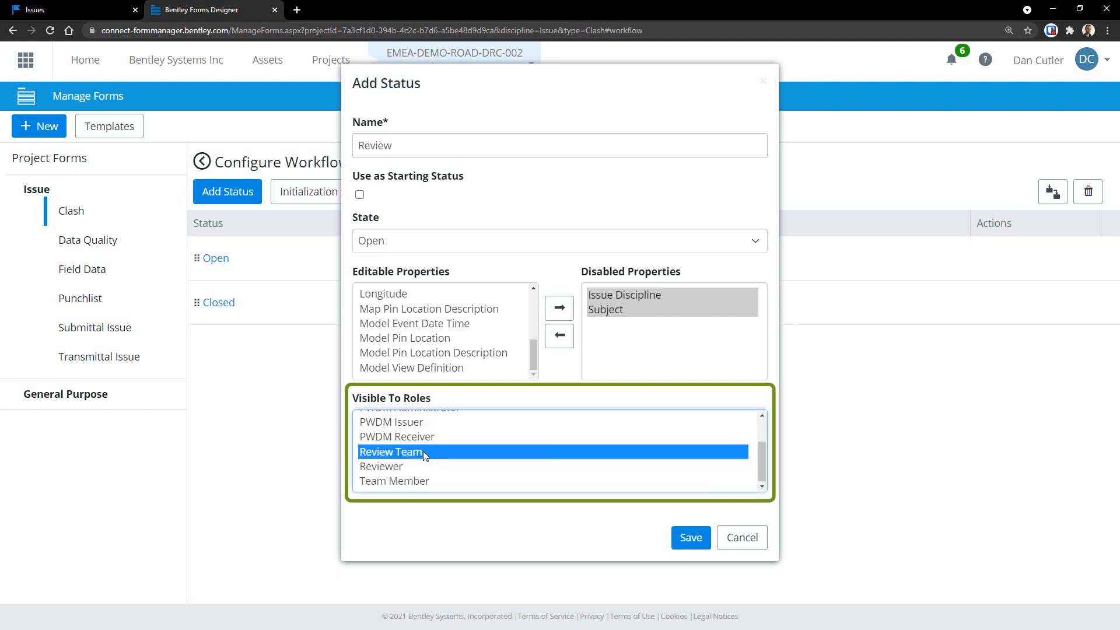
scroll(424, 452, "up", 1)
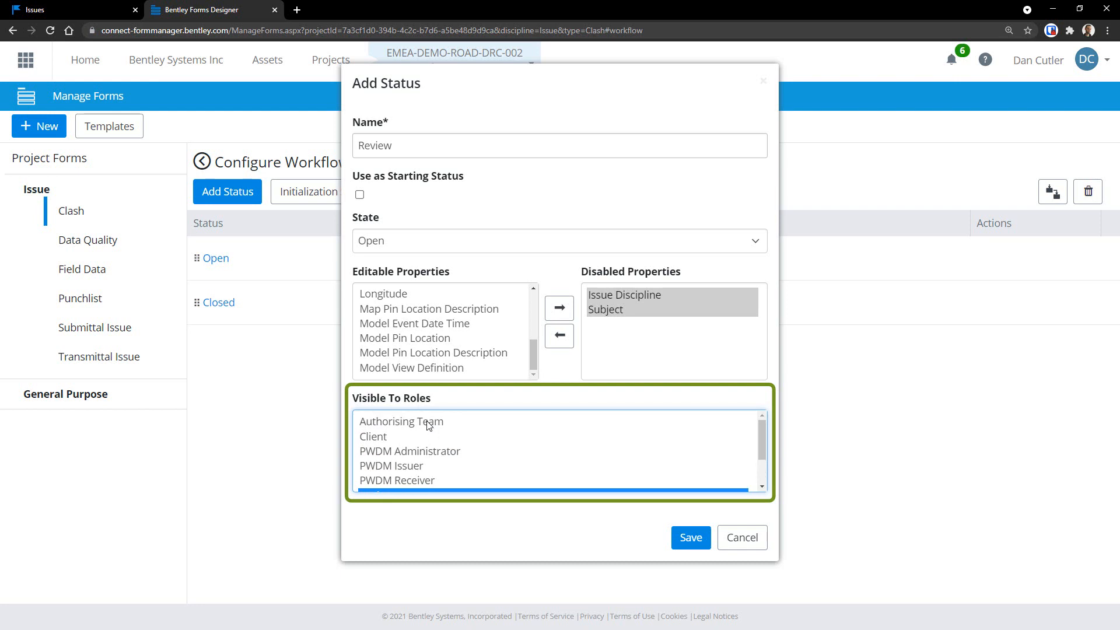
left_click(428, 424, "ctrl")
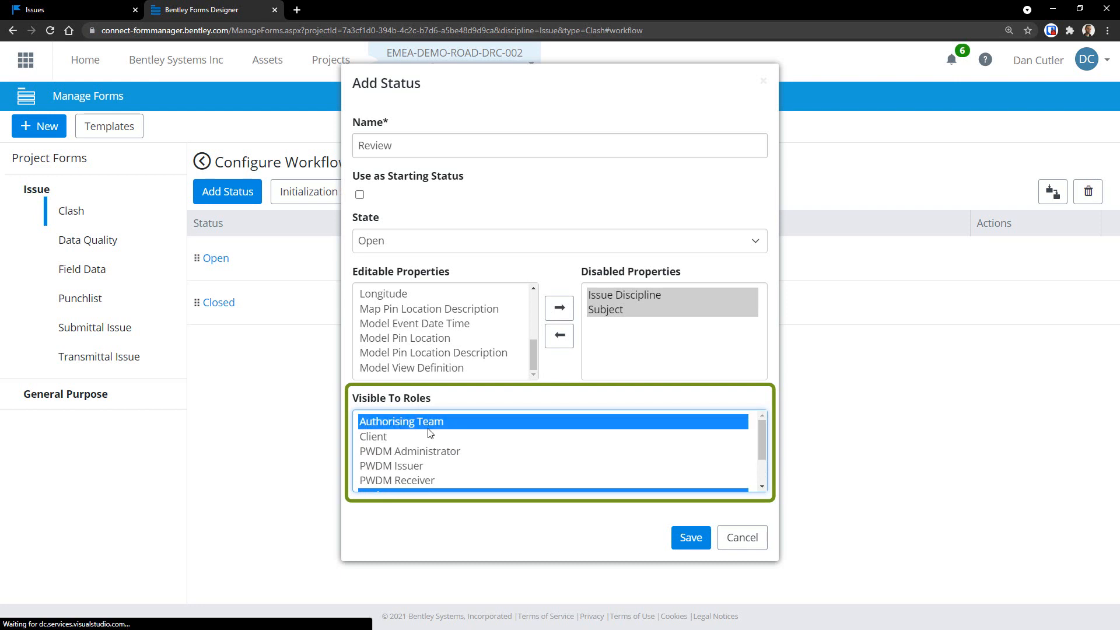
scroll(430, 432, "down", 3)
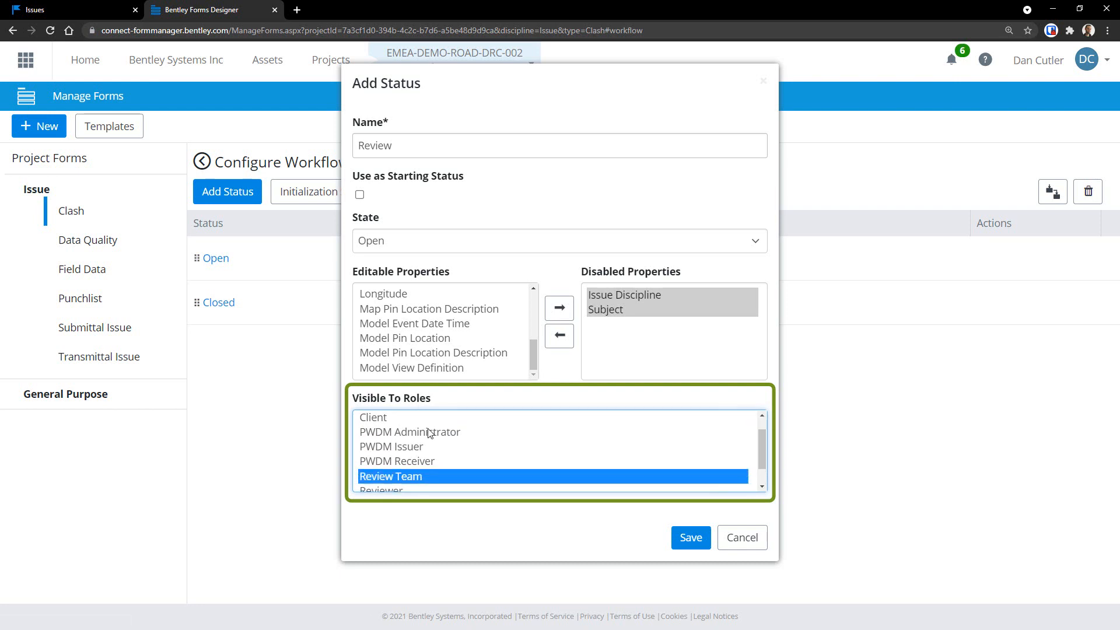
left_click(690, 538)
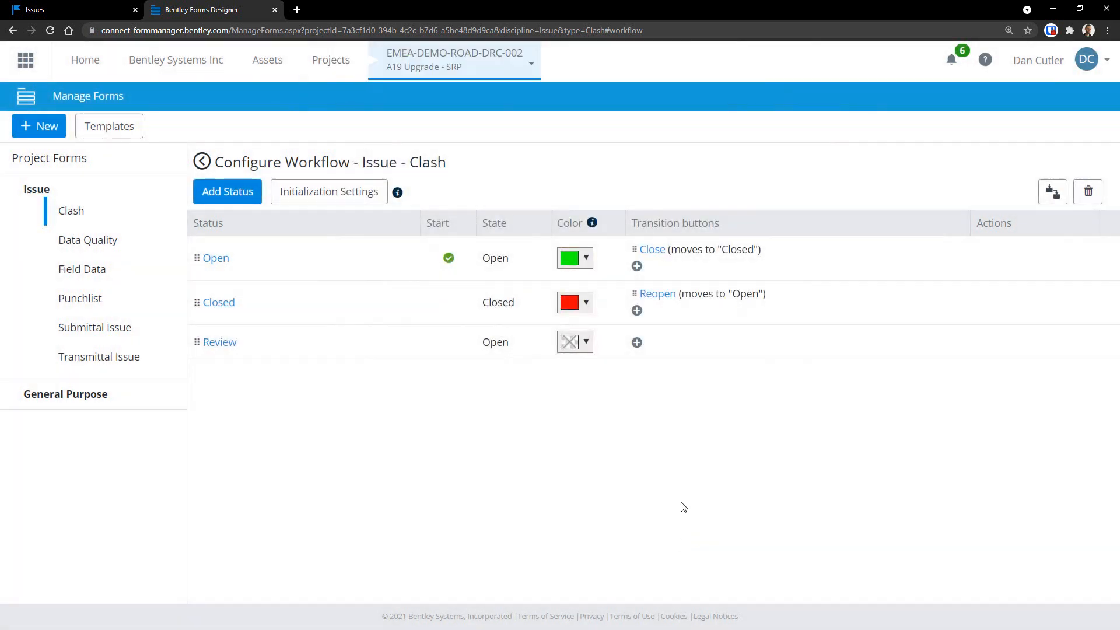
left_click(1053, 192)
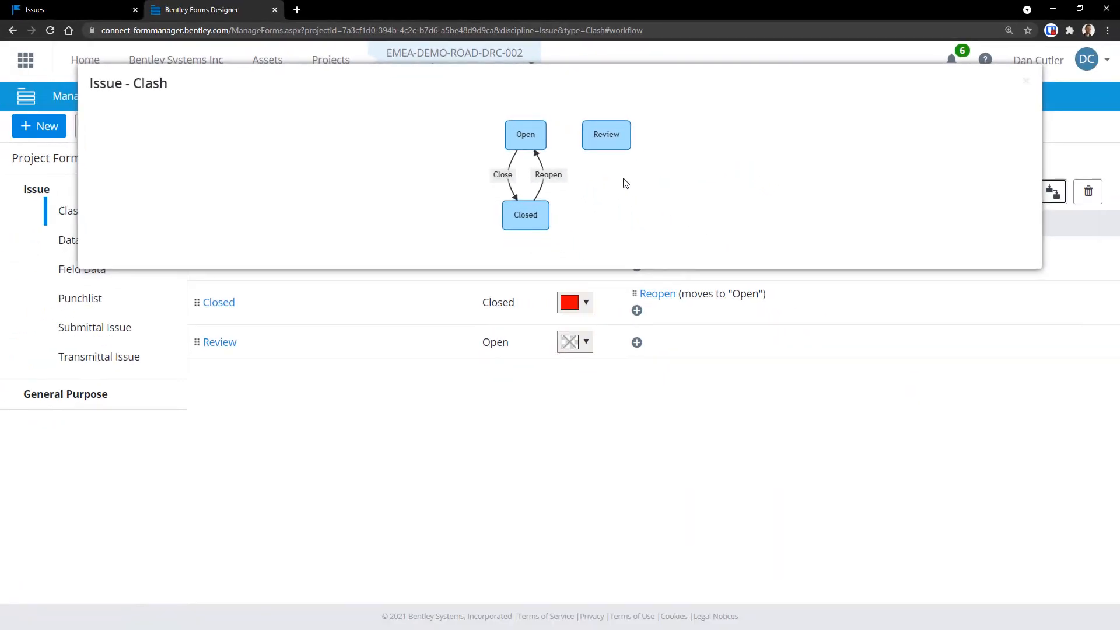
left_click(1027, 83)
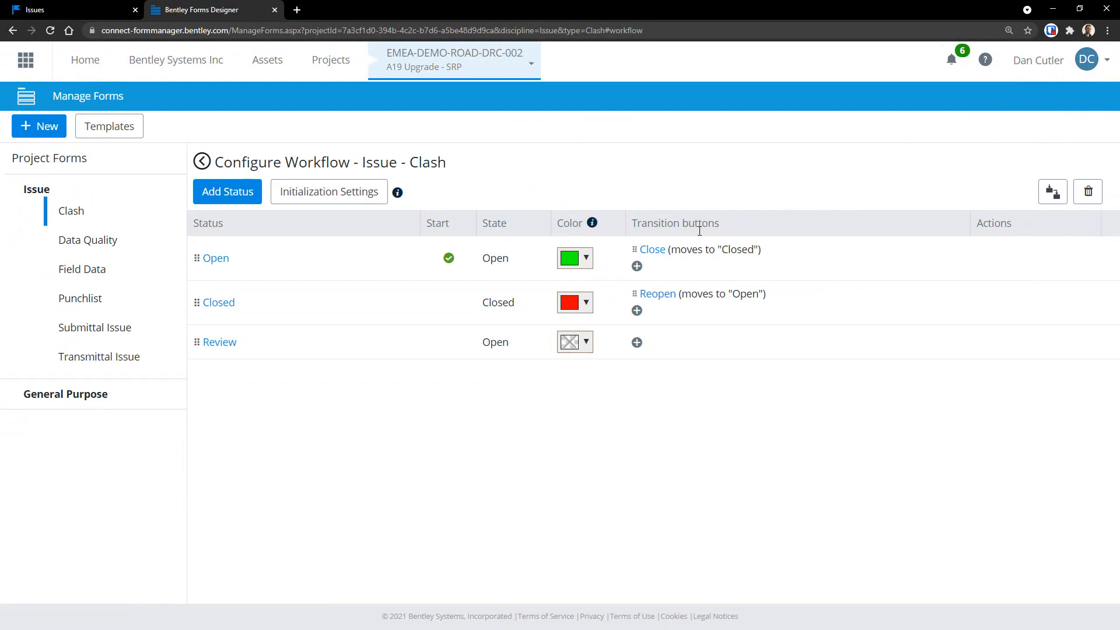
- Add a transition button to the Open status named Send for Review, ending at Review, with an Optional comment
left_click(636, 267)
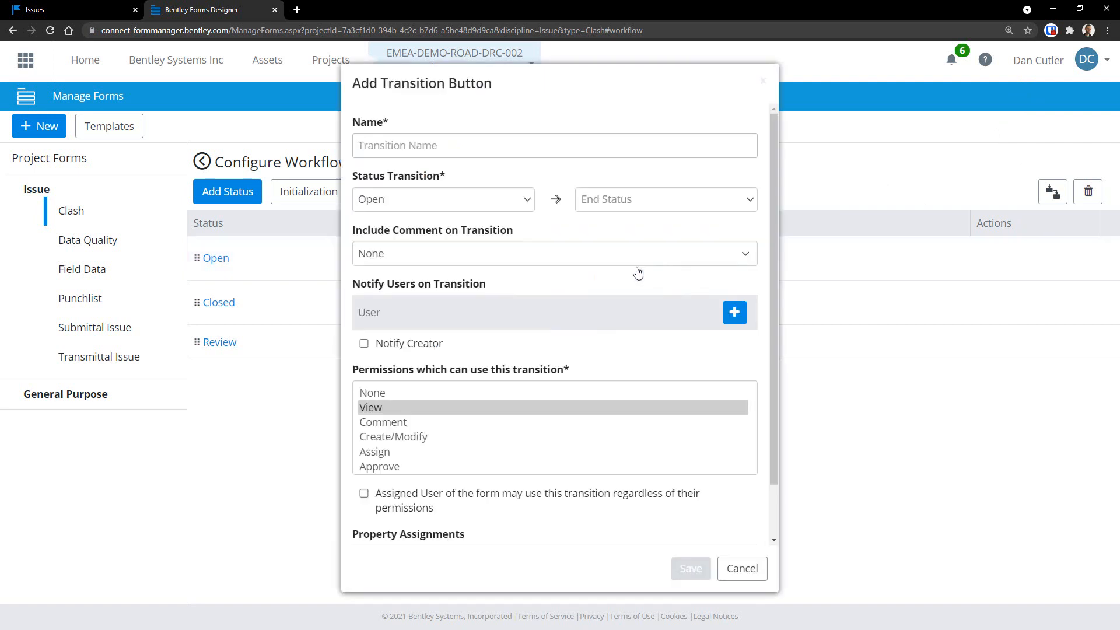
left_click(450, 141)
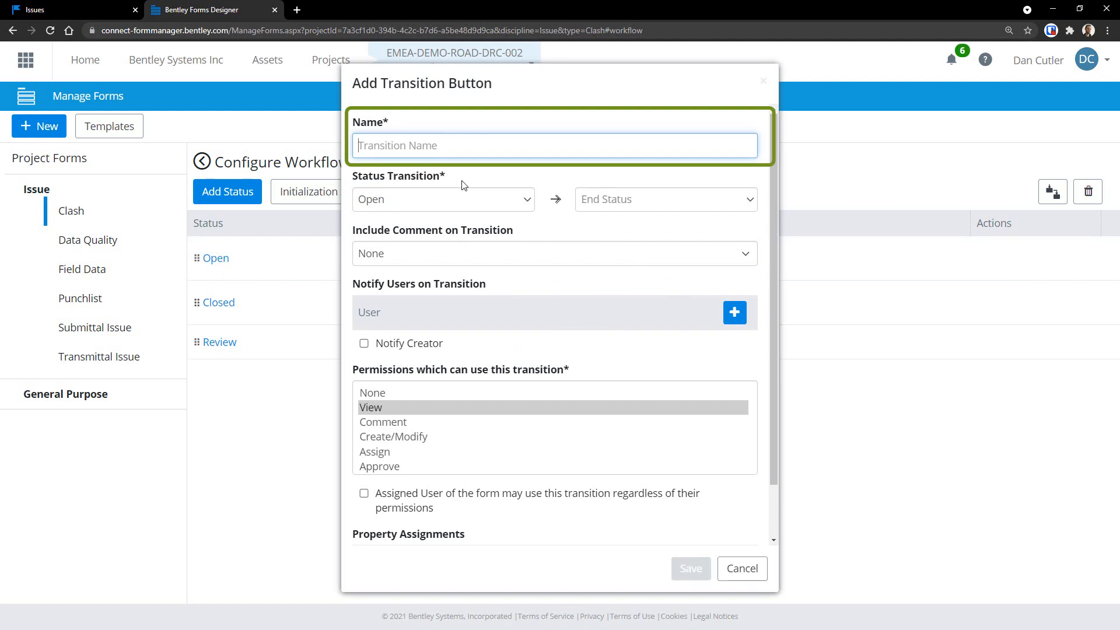
type("Send for Review")
left_click(608, 201)
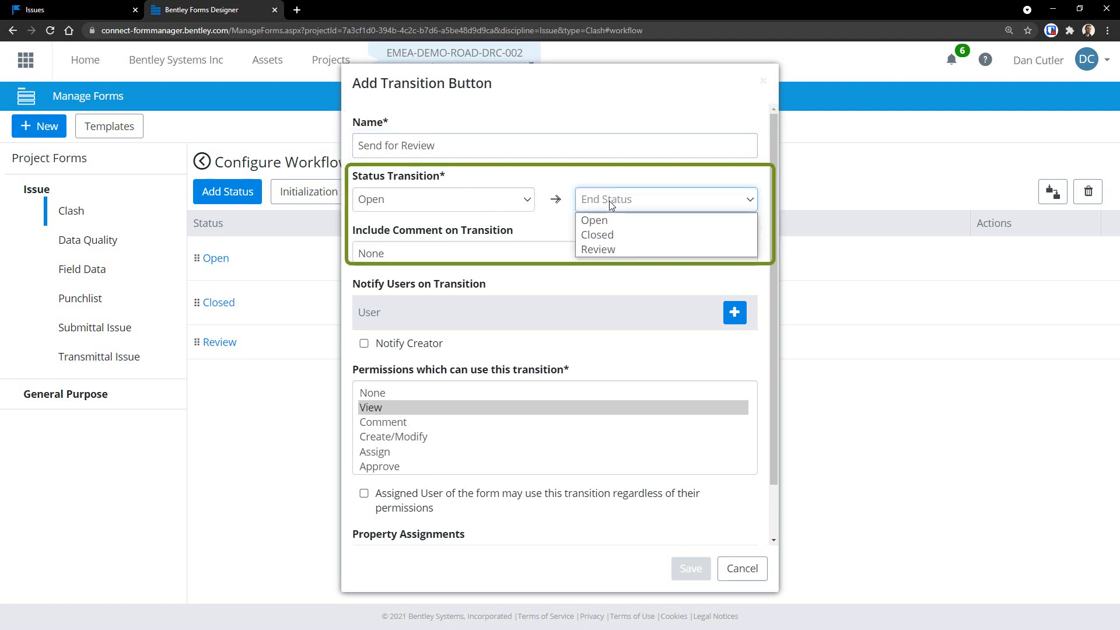
left_click(633, 250)
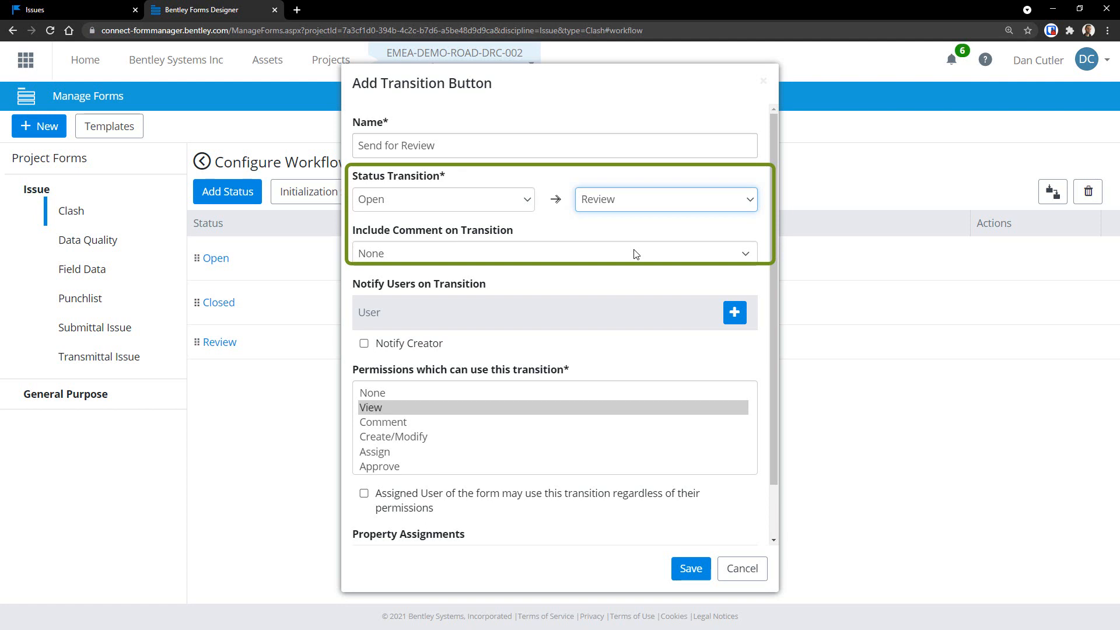
left_click(426, 259)
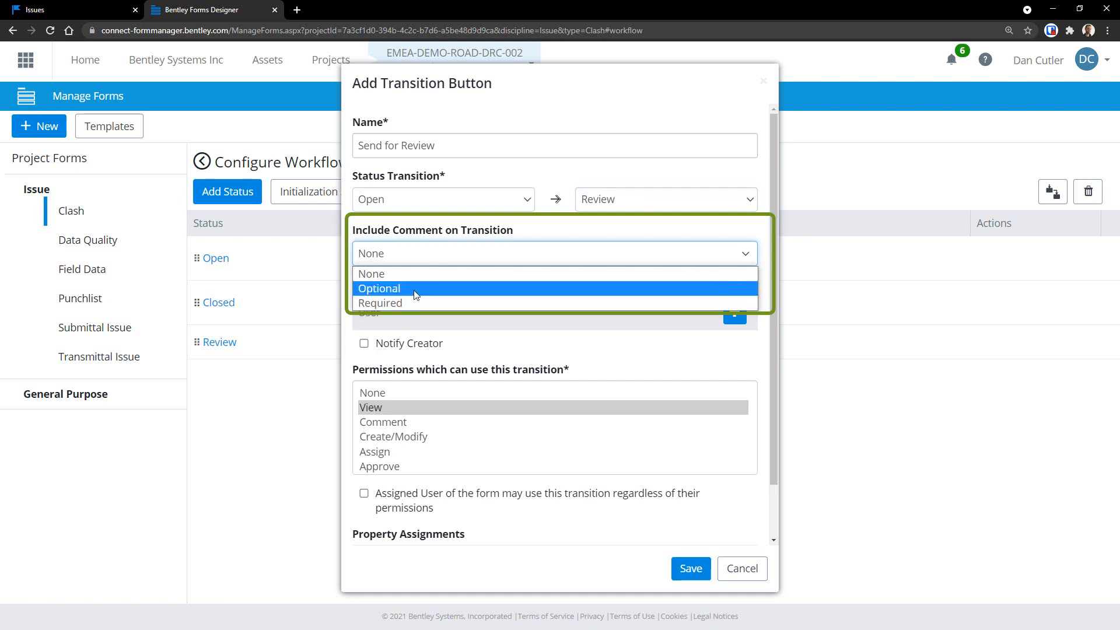
left_click(408, 288)
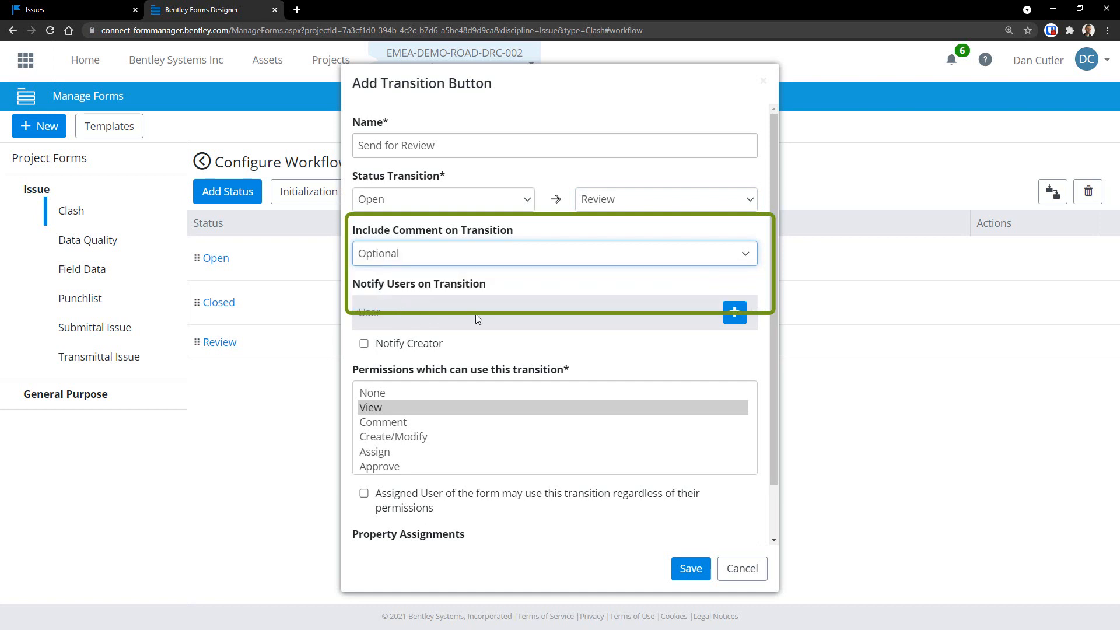
- Set the Send for Review transition to notify the Review Team role and the form's creator
left_click(737, 318)
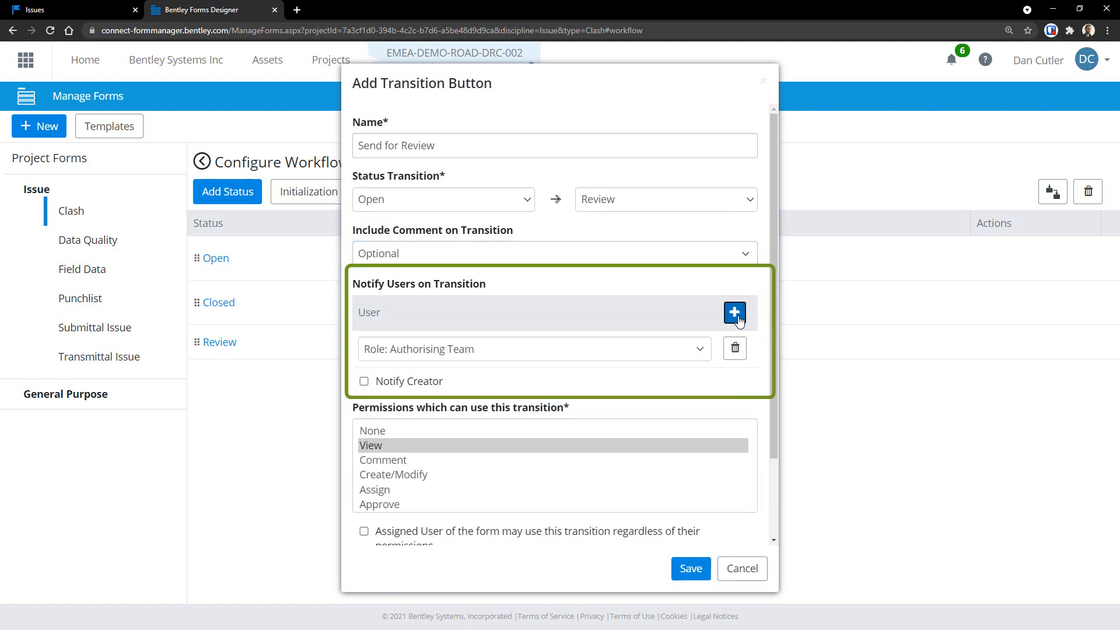
left_click(595, 350)
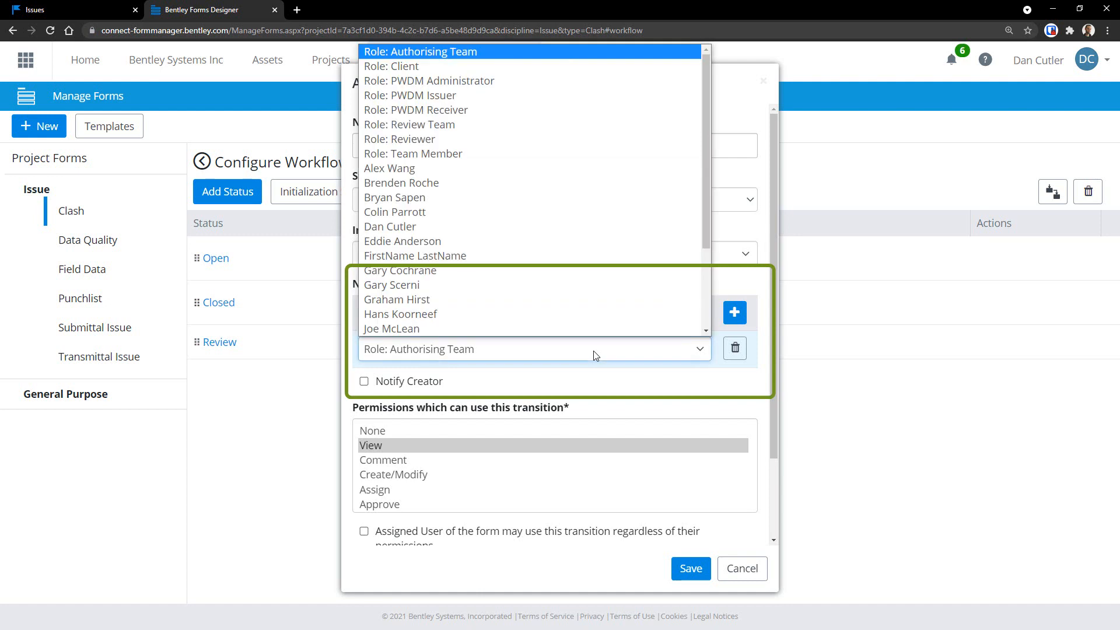
scroll(555, 259, "down", 1)
scroll(508, 143, "up", 1)
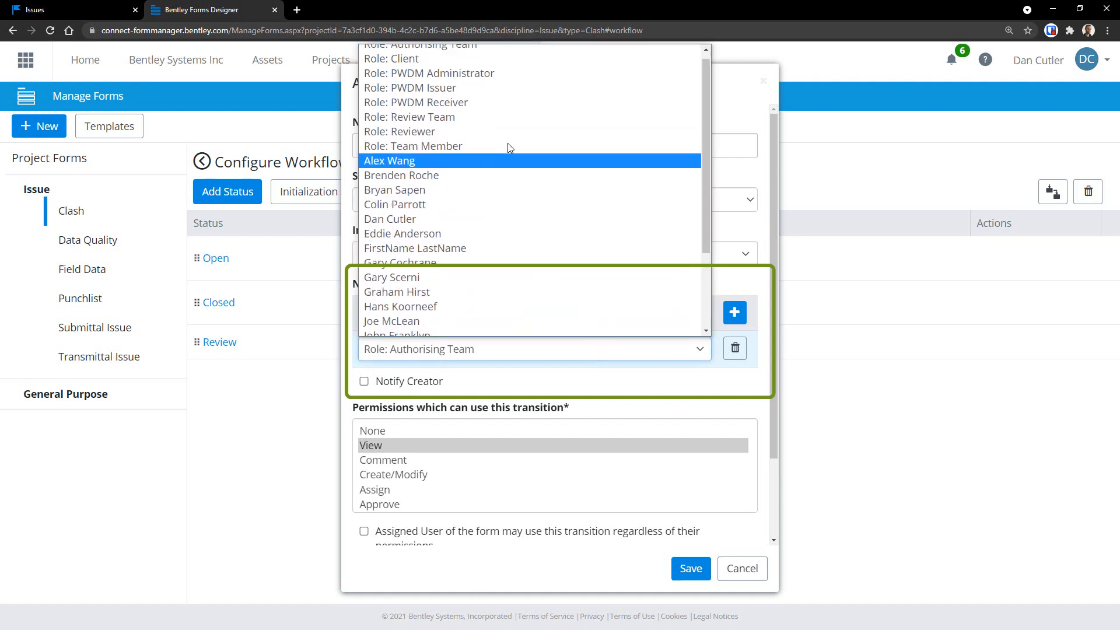
left_click(491, 125)
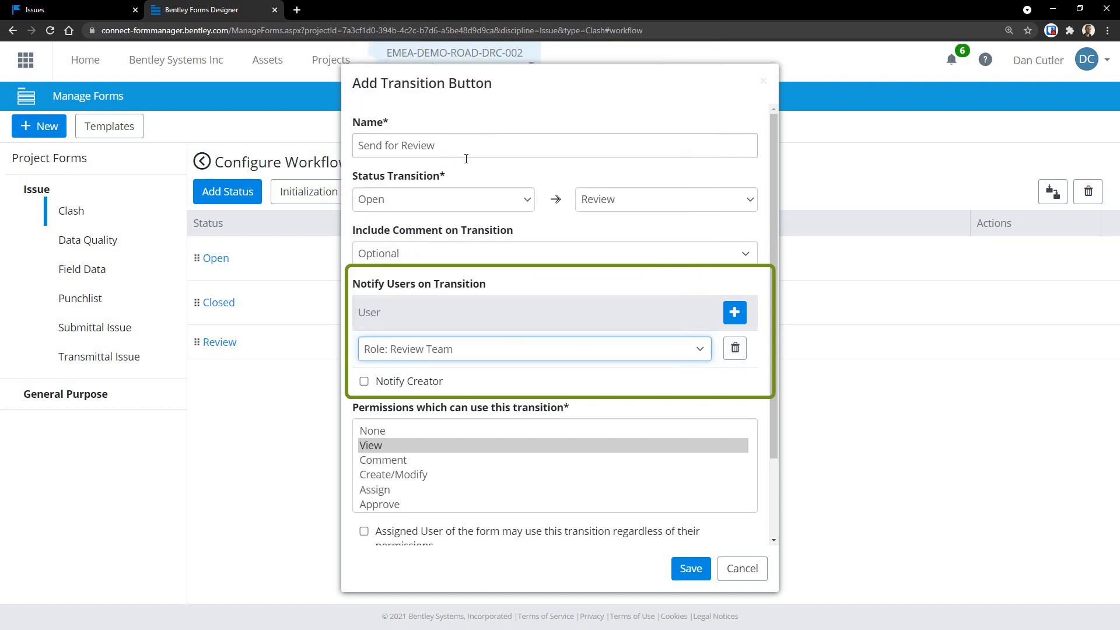
left_click(365, 382)
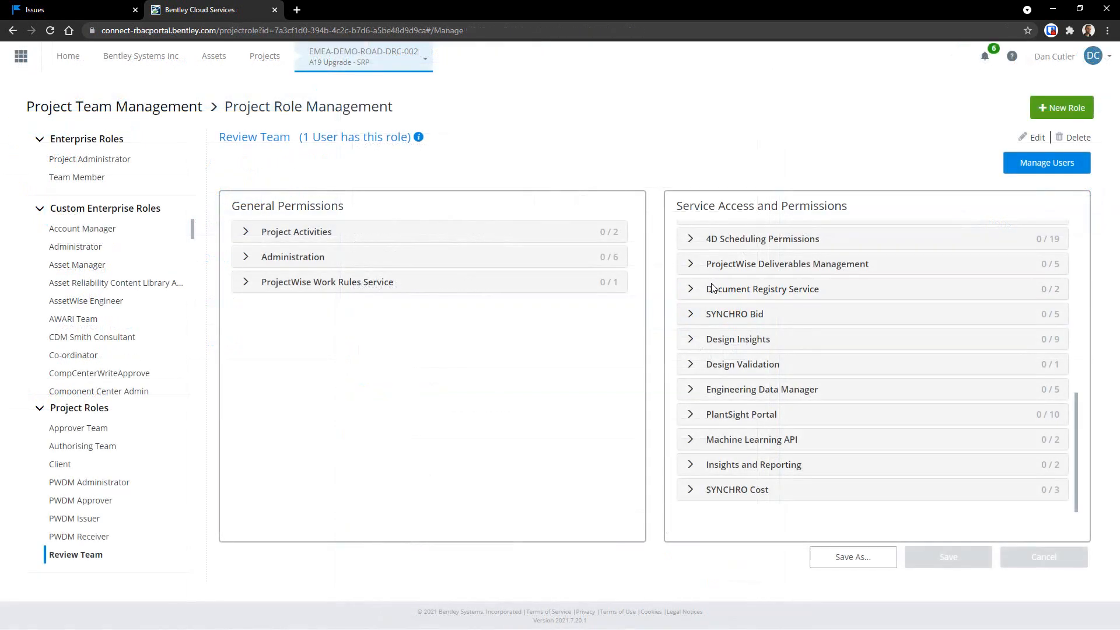
- Grant the Review Team role the View, Comment and Create/Modify permissions for ProjectWise Forms in Project Role Management
scroll(715, 392, "up", 6)
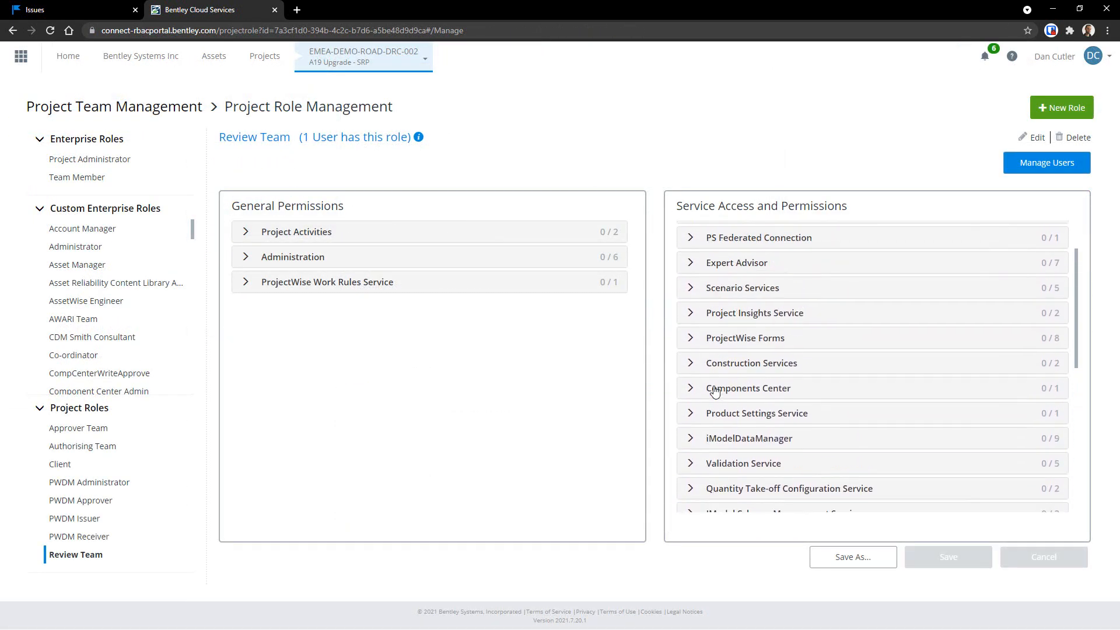
left_click(700, 338)
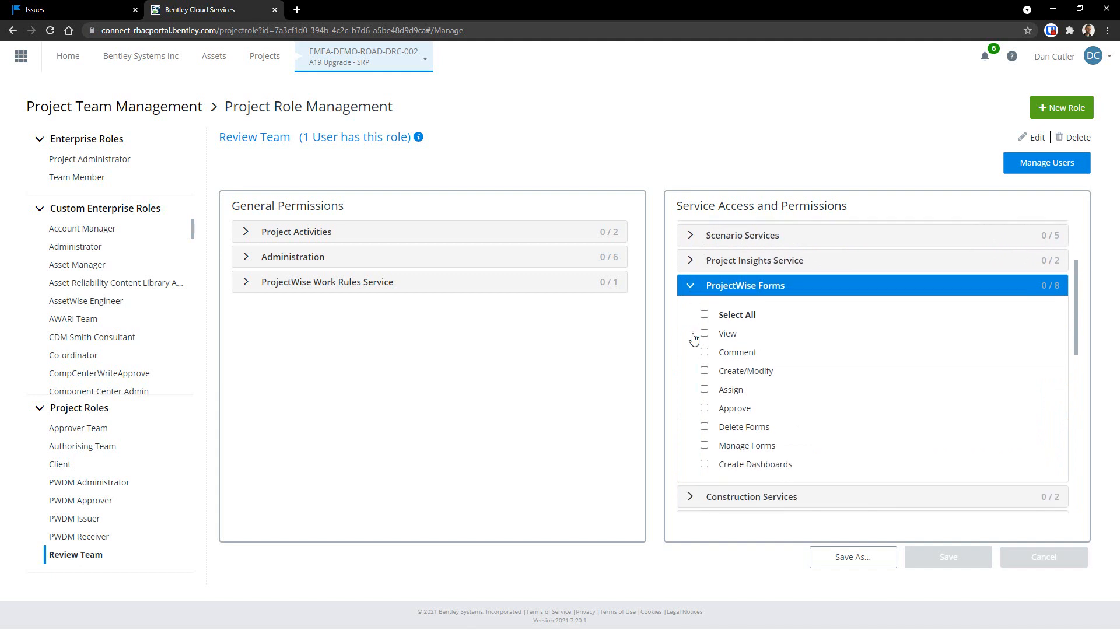
left_click(705, 328)
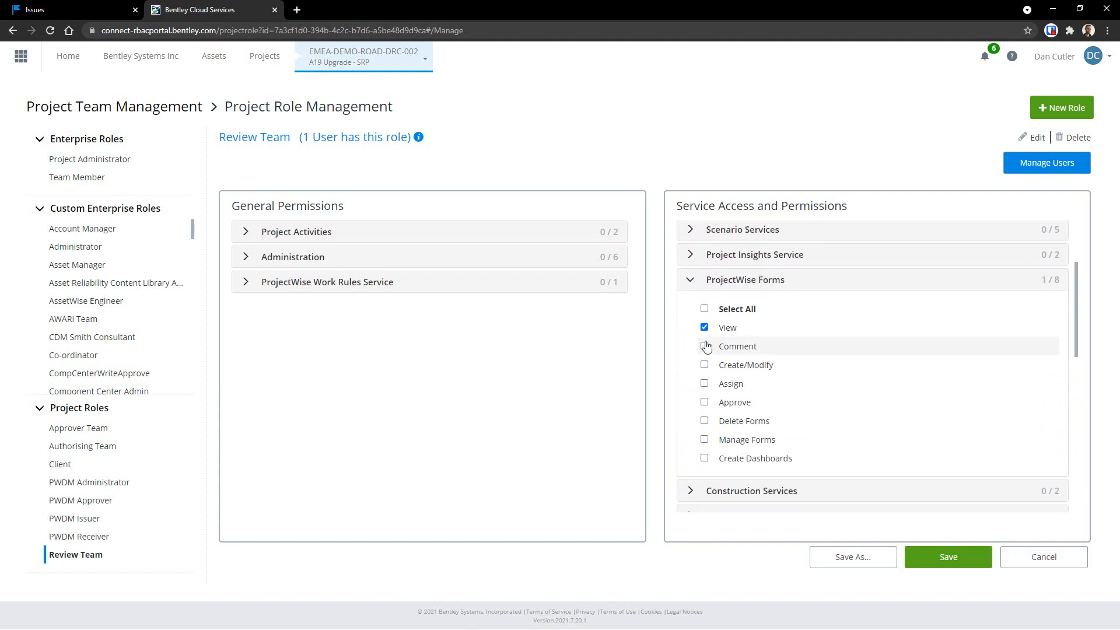
left_click(705, 347)
left_click(705, 365)
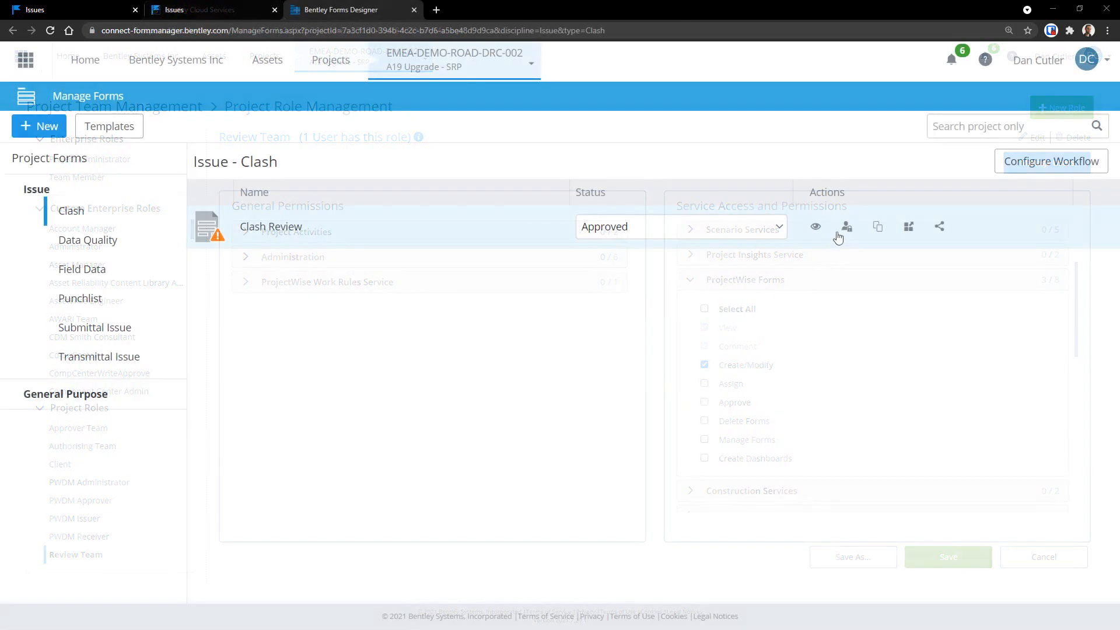
- In the Clash Review form's data security, give Authorising Team Full Access and Client View access
left_click(847, 228)
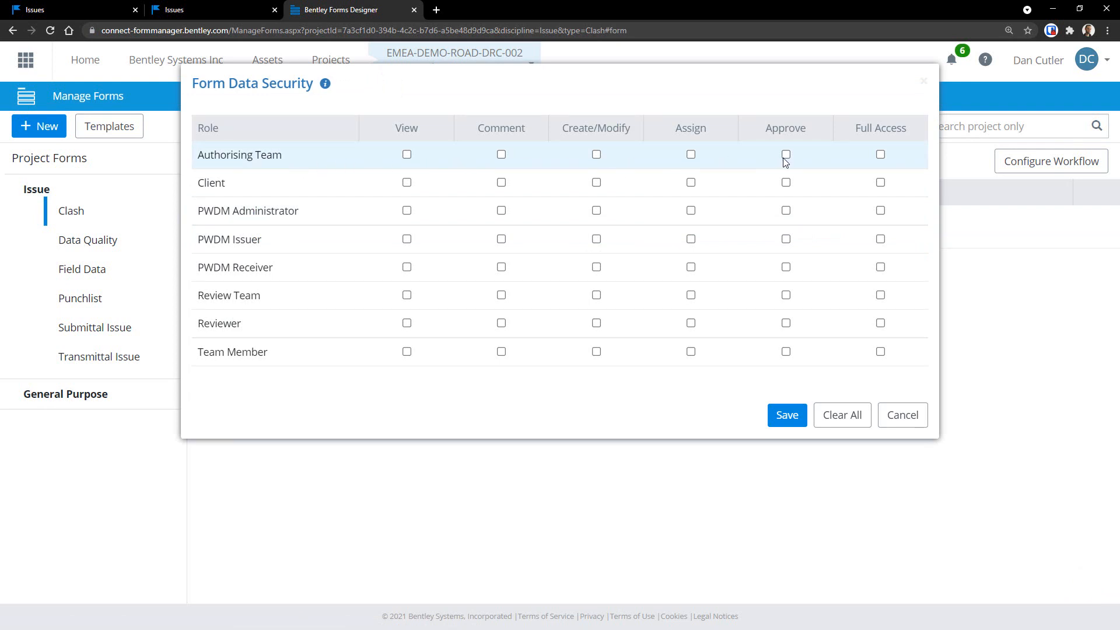
left_click(880, 156)
left_click(408, 184)
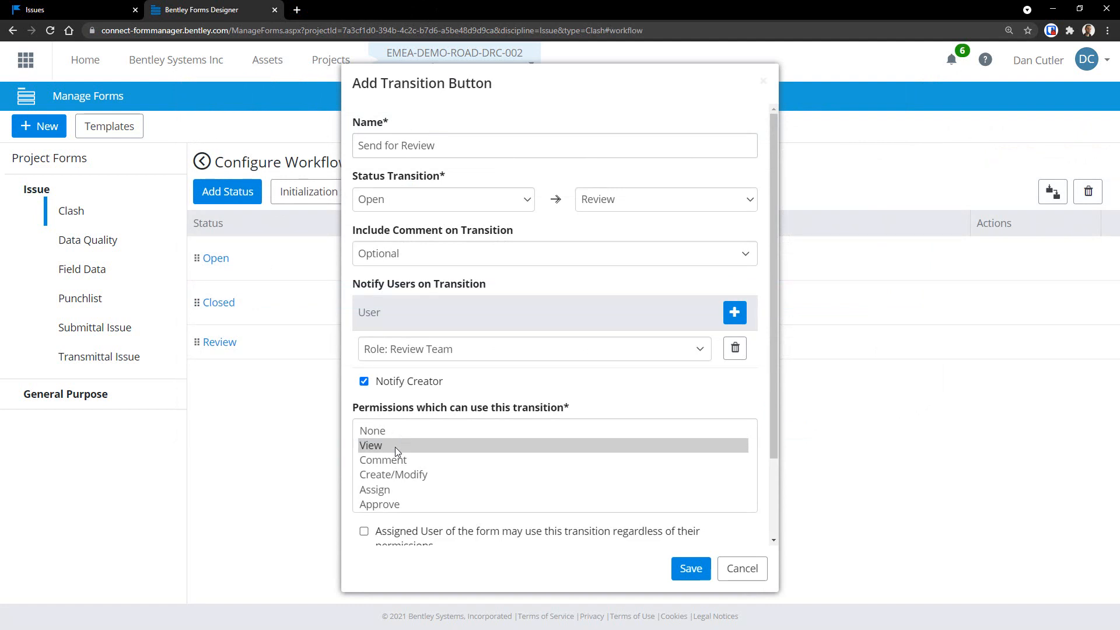
- Limit the Send for Review transition to the Create/Modify, Assign and Approve permissions, and let the form's assigned user use it regardless of permissions
left_click(396, 491)
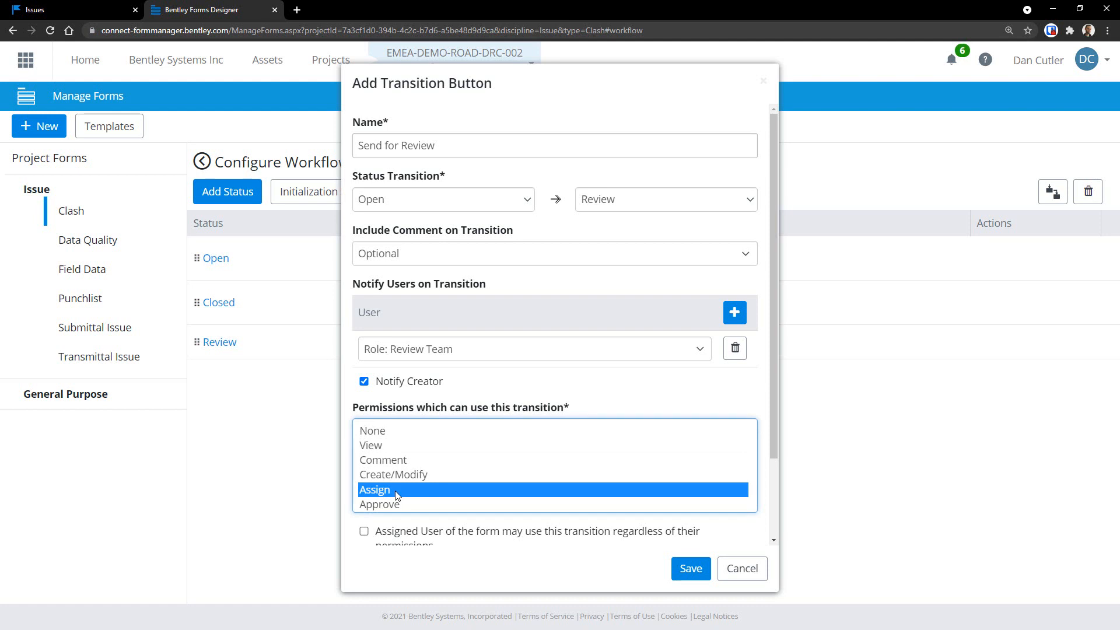
scroll(394, 496, "down", 1)
scroll(394, 496, "up", 1)
left_click(387, 506, "ctrl")
left_click(401, 475, "ctrl")
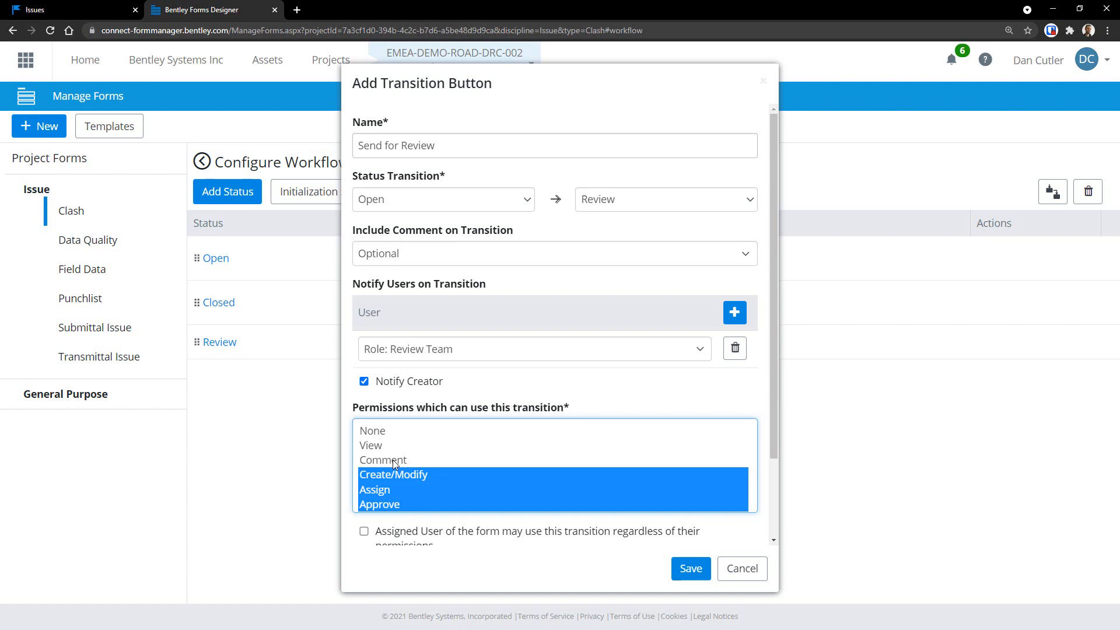
scroll(393, 459, "down", 2)
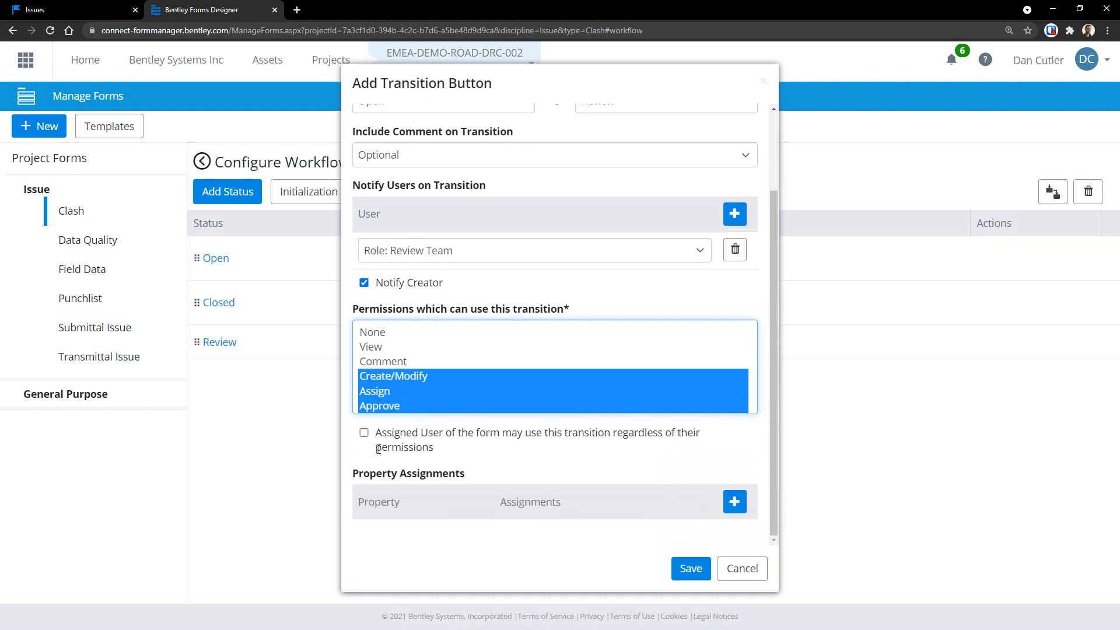
left_click(365, 433)
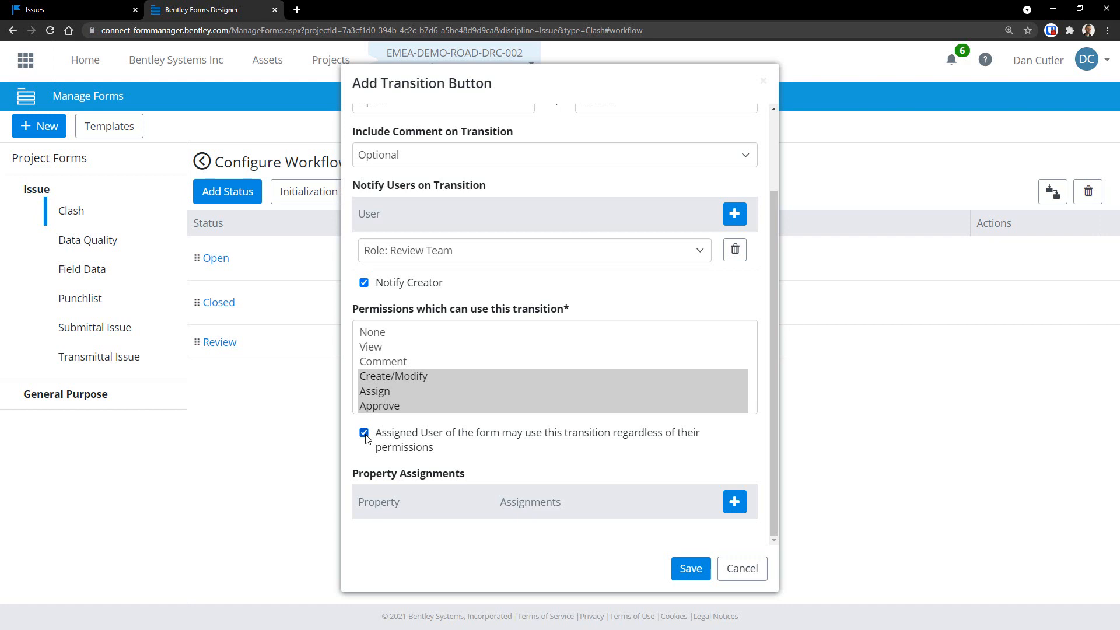
- Add an Assigned To property assignment set to Role: Review Team and a Description property assignment to the transition
left_click(735, 502)
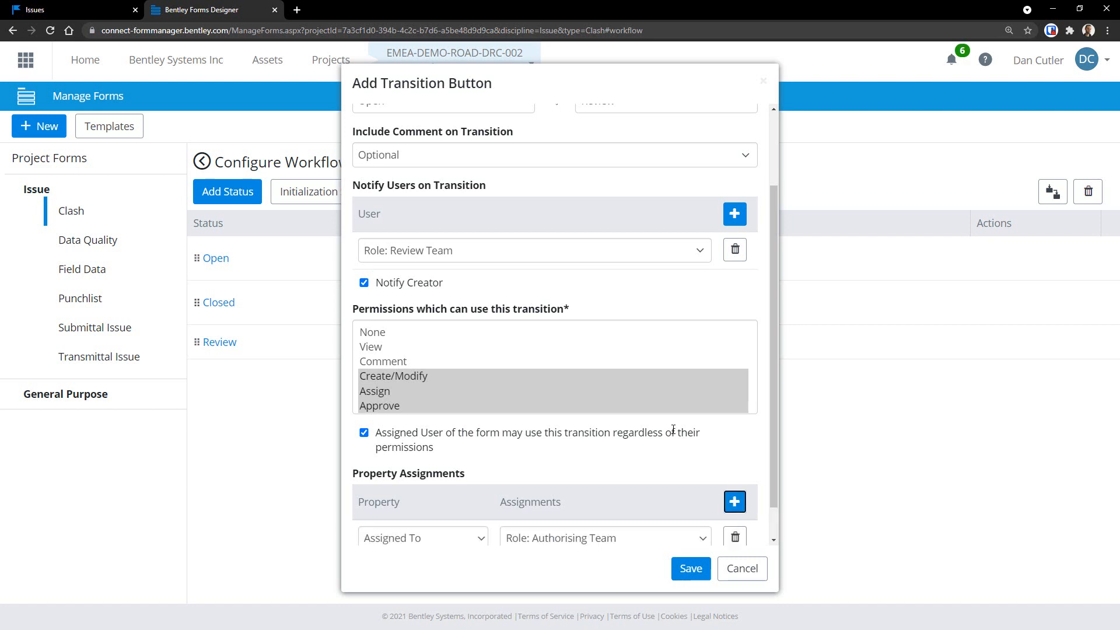
scroll(669, 431, "down", 1)
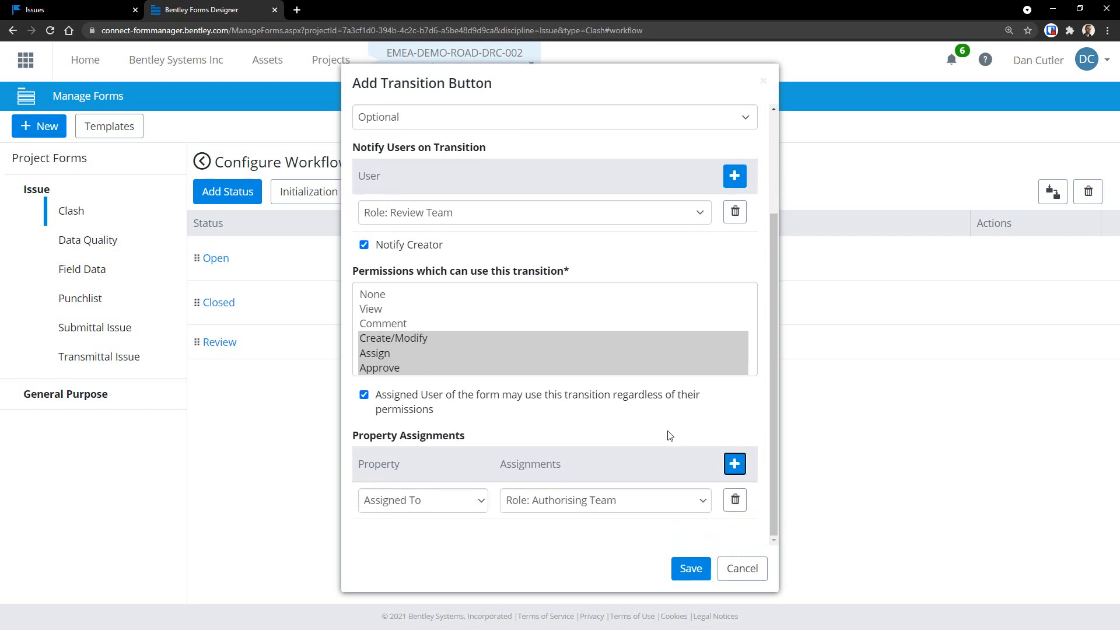
left_click(607, 505)
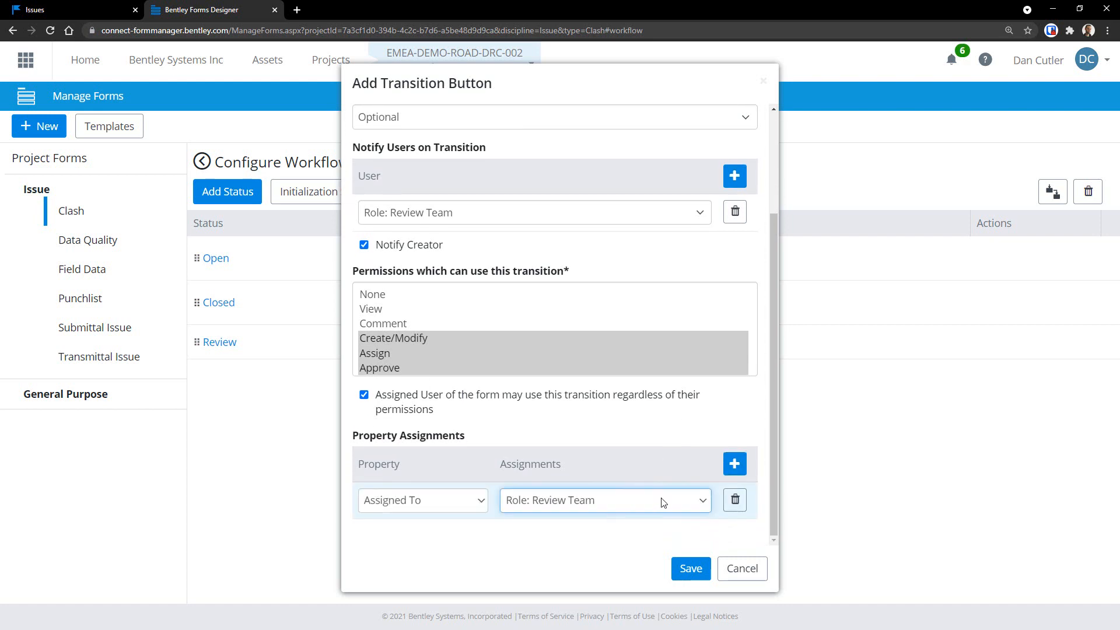
left_click(735, 464)
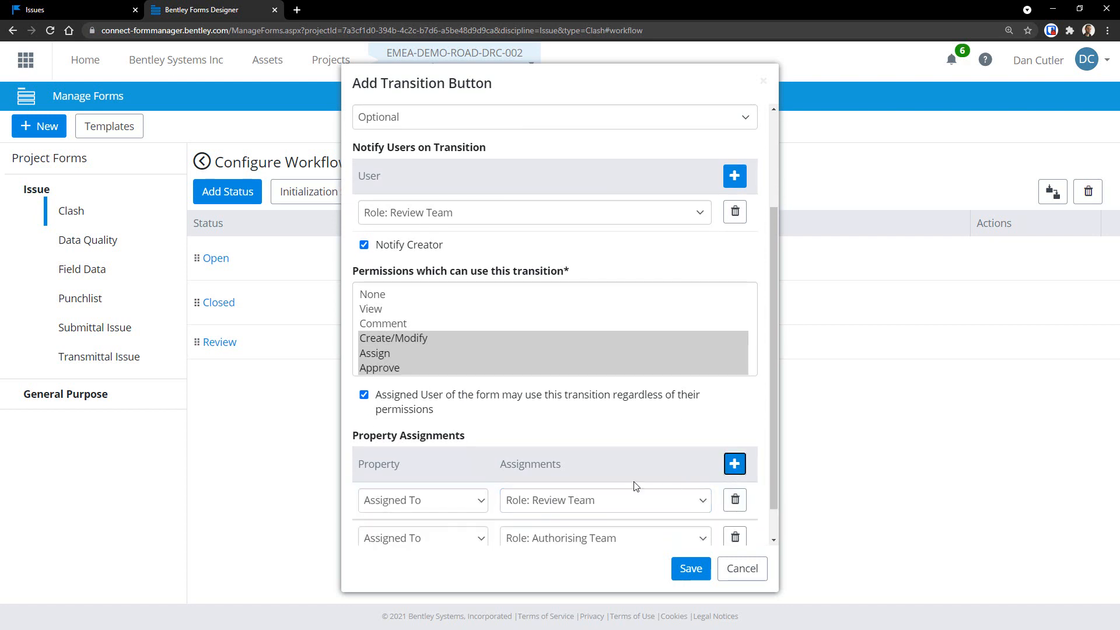
scroll(491, 501, "down", 1)
left_click(469, 500)
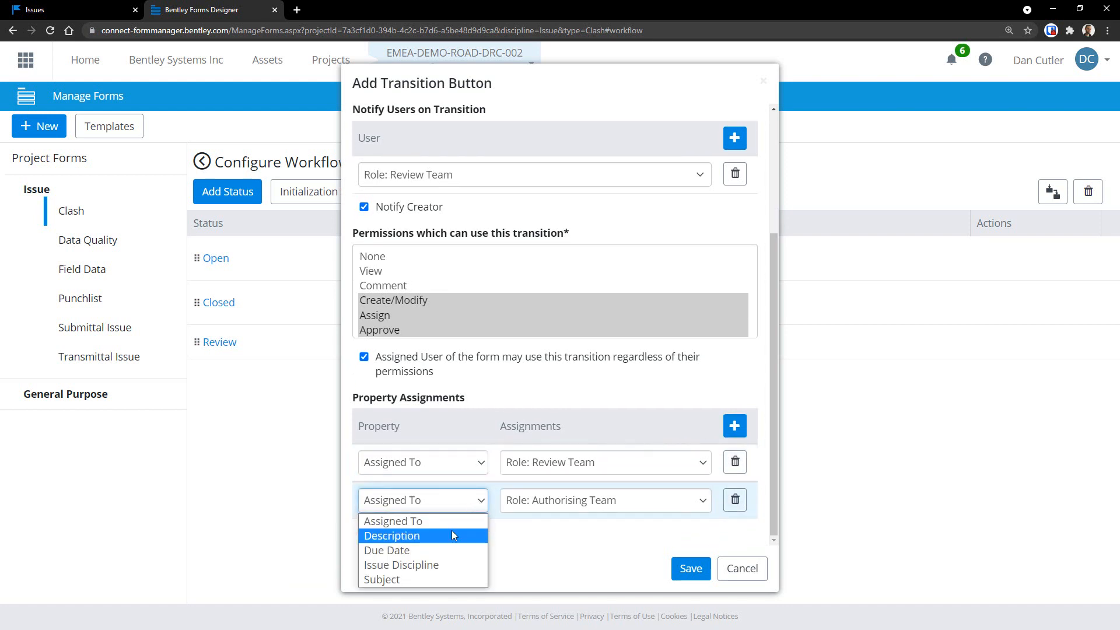
left_click(451, 530)
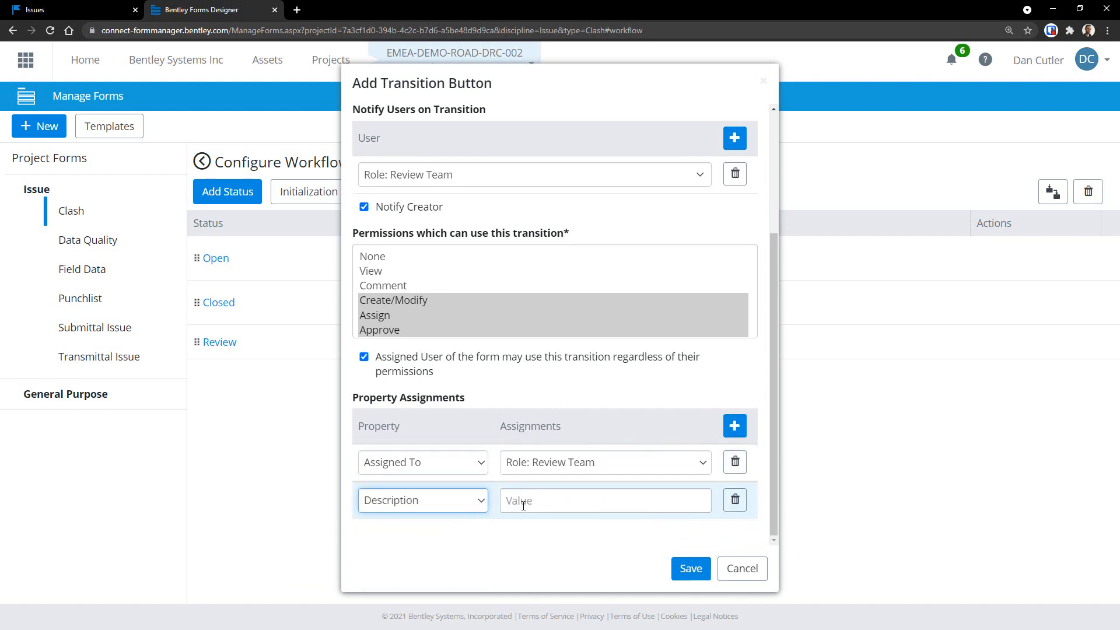
- Add Due Date, Issue Discipline and Subject property assignments to the Send for Review transition
left_click(735, 426)
scroll(493, 489, "down", 1)
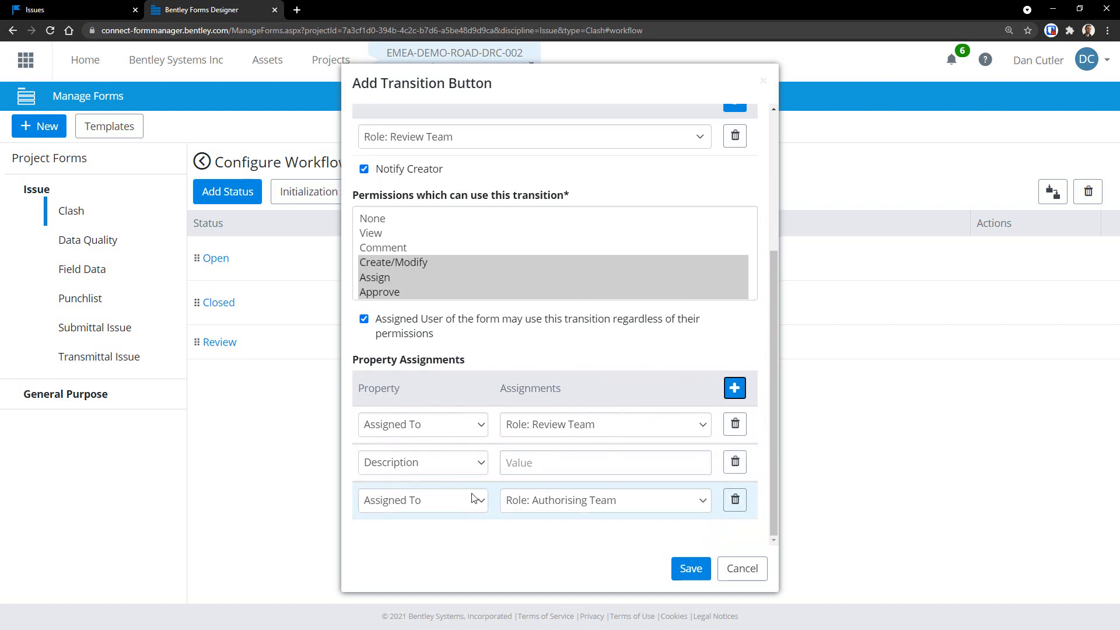
left_click(475, 500)
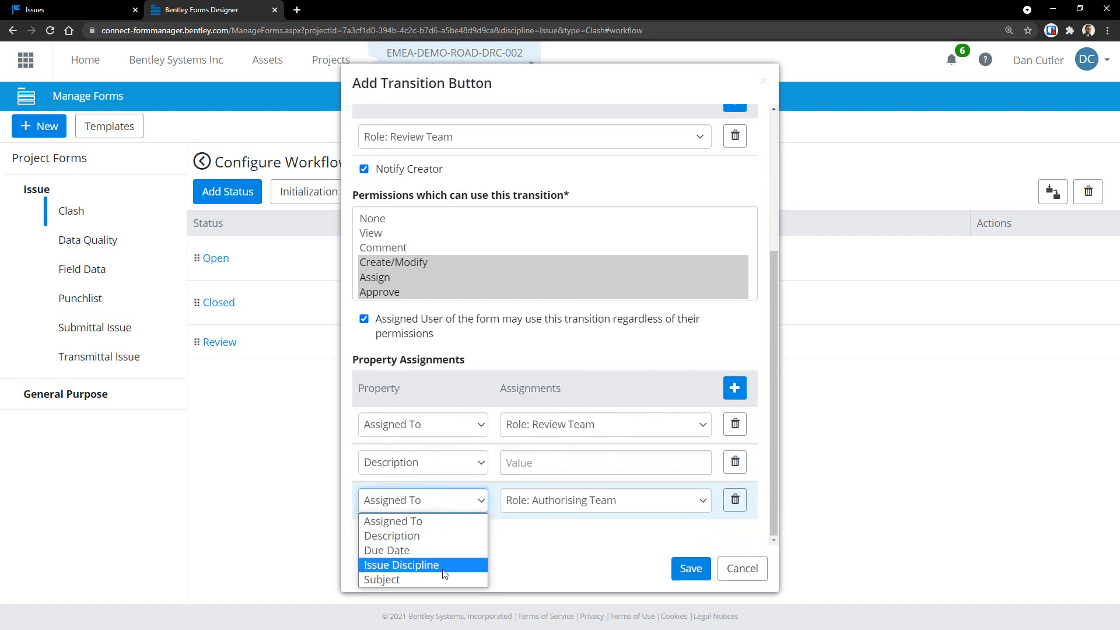
left_click(435, 550)
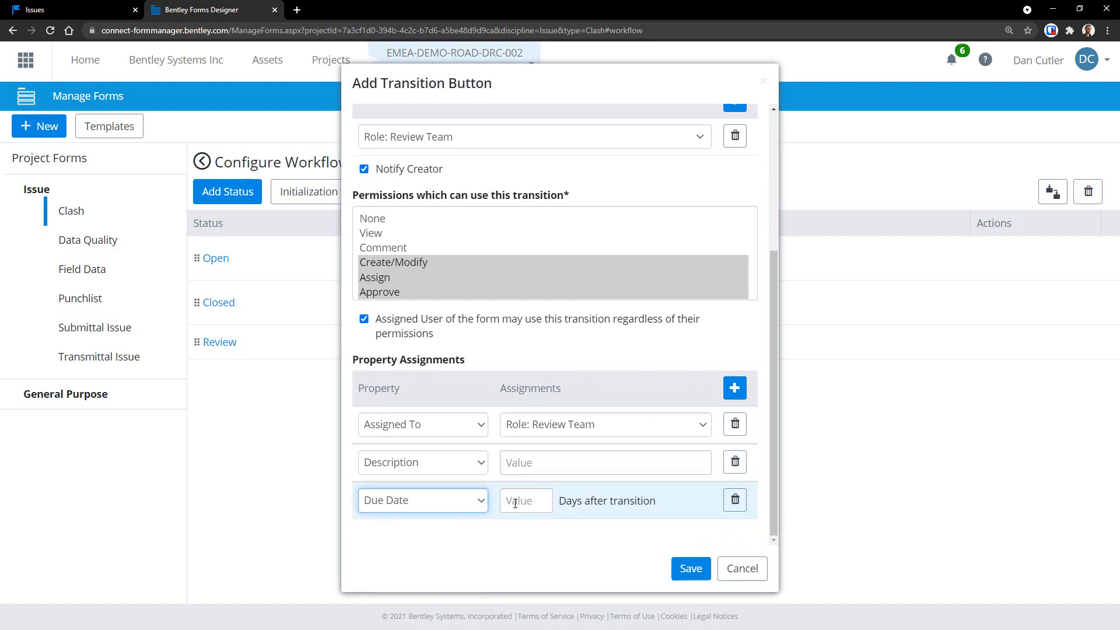
left_click(734, 388)
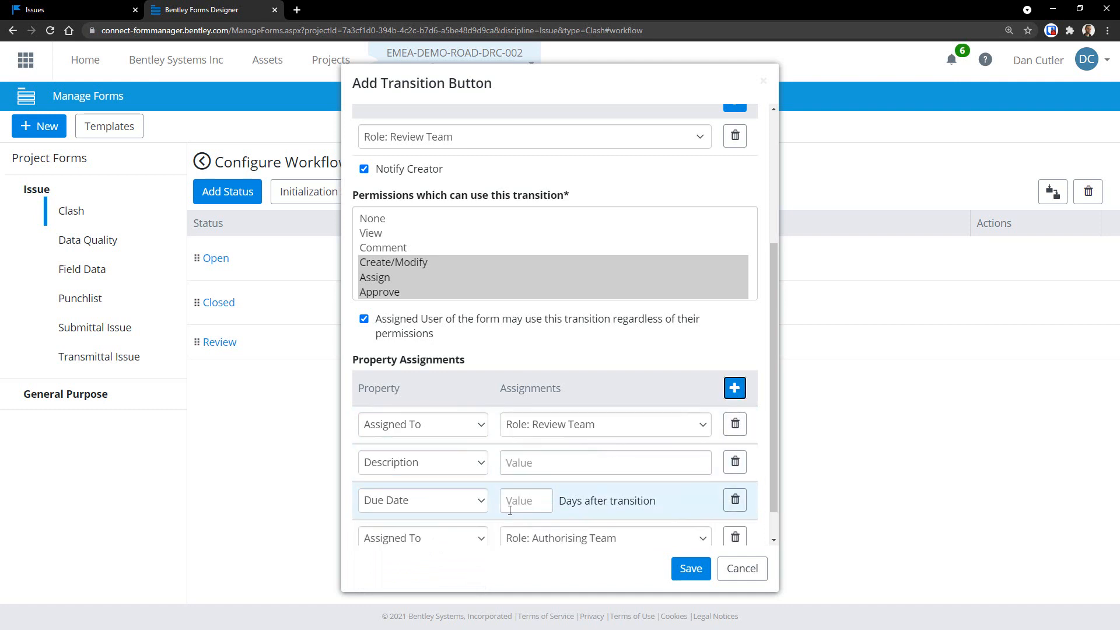
left_click(458, 540)
left_click(445, 593)
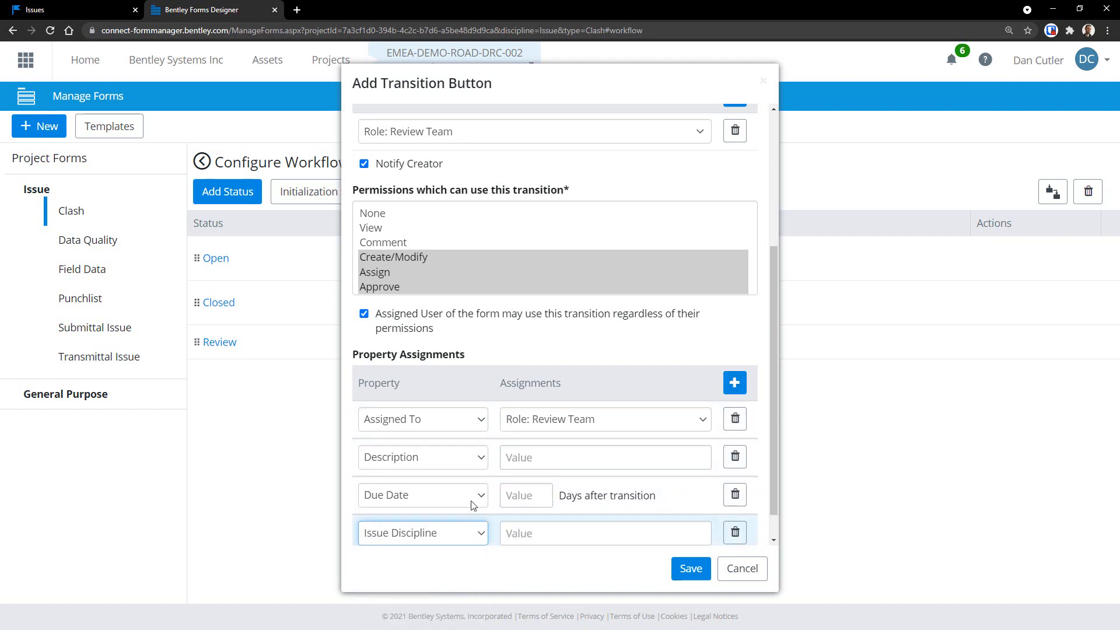
scroll(483, 495, "down", 1)
left_click(735, 350)
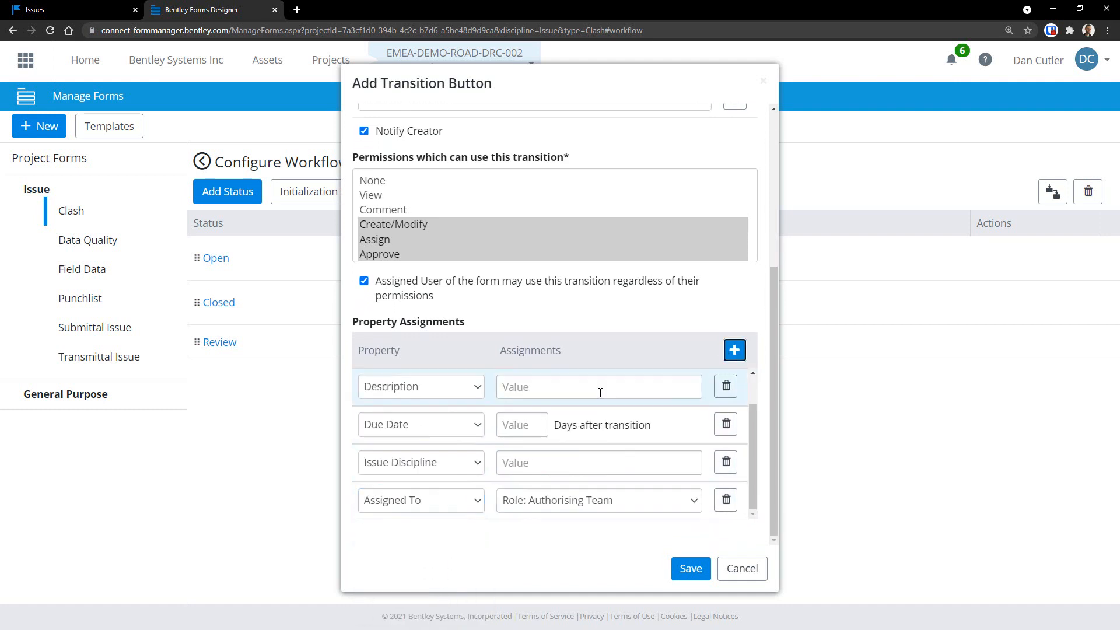
left_click(446, 500)
left_click(425, 580)
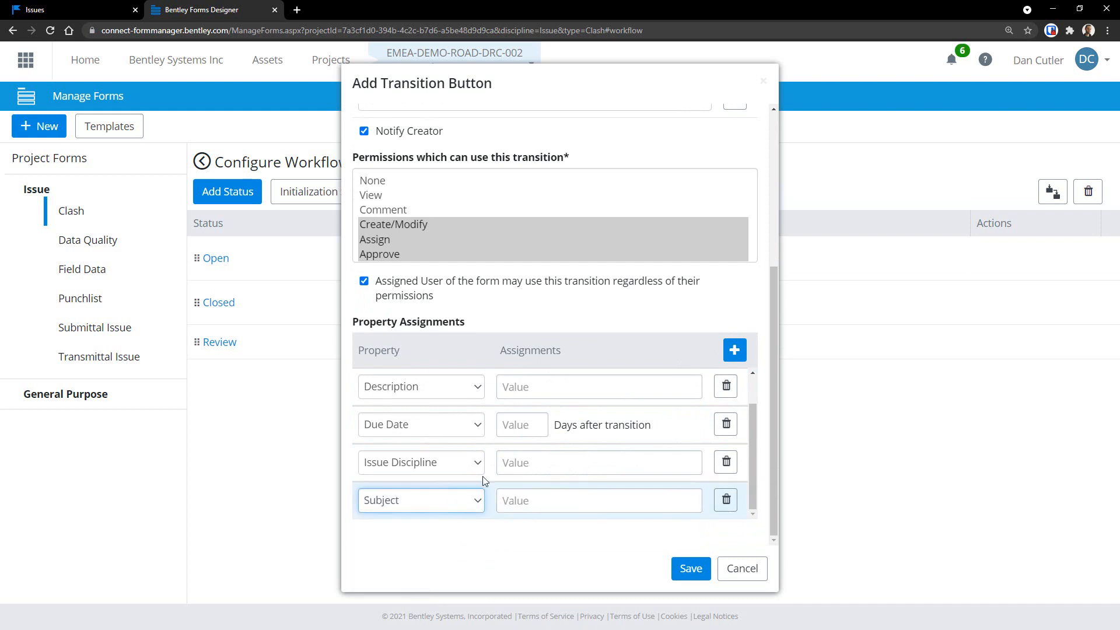
- Set the Due Date assignment to 7 days after transition and save the Send for Review transition
scroll(523, 462, "up", 1)
left_click(515, 459)
type("7")
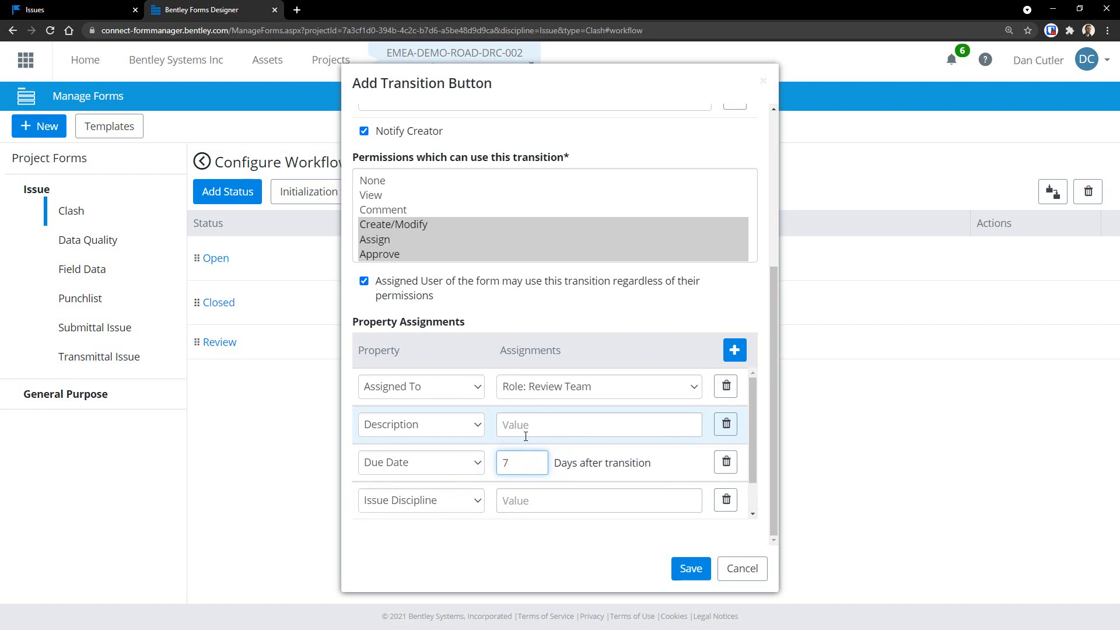
left_click(680, 579)
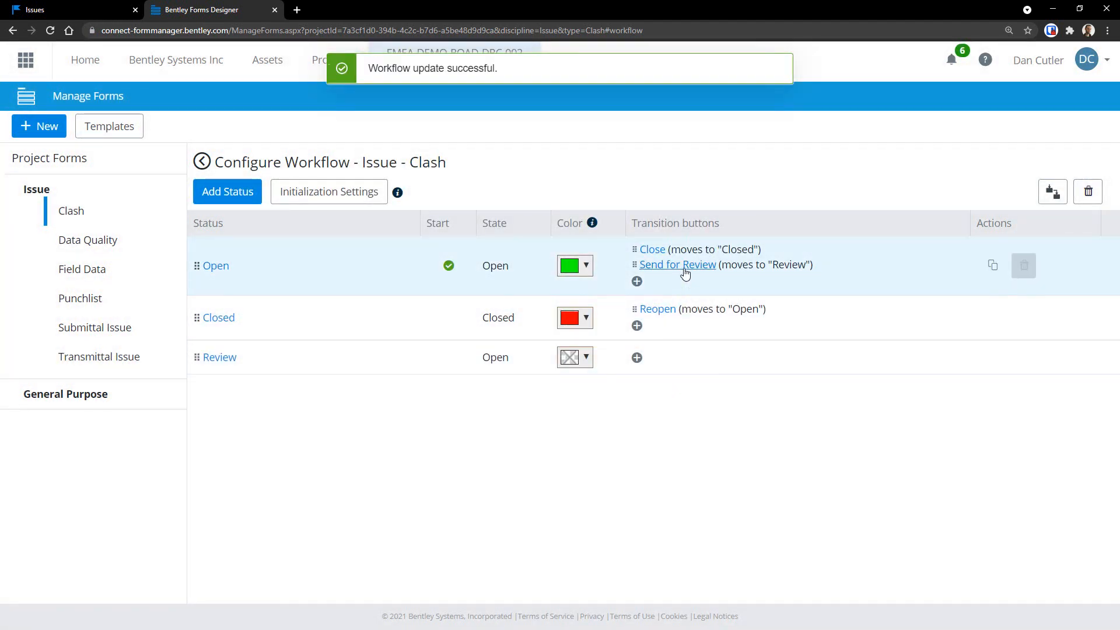
- Reorder the Open status's transitions to put Send for Review ahead of Close, checking the transition options in the test Clash form
left_click(1052, 192)
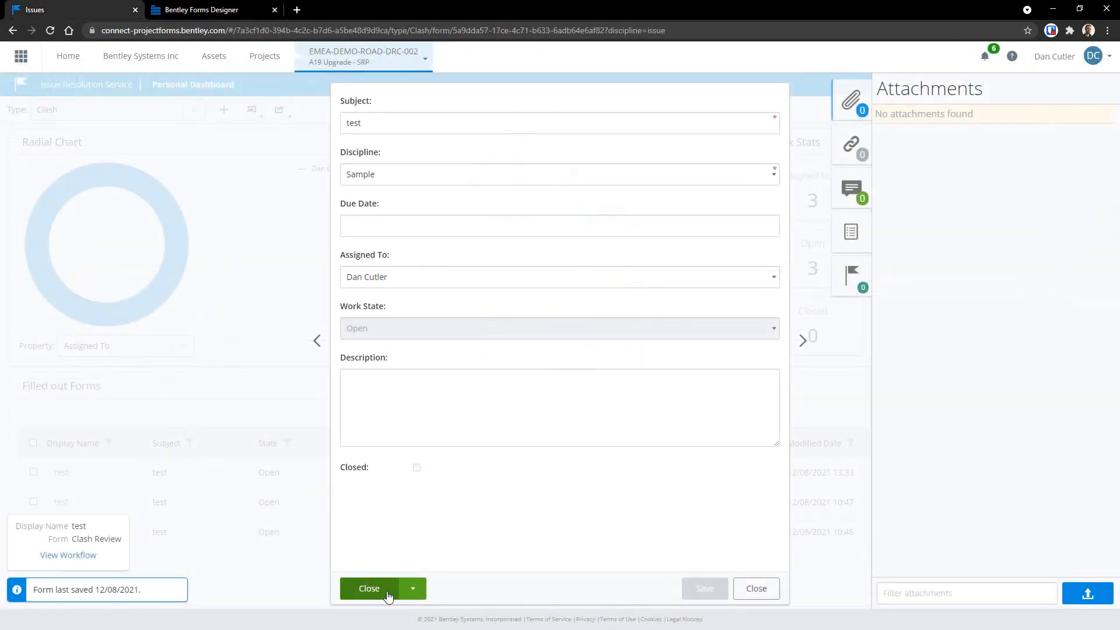
left_click(411, 591)
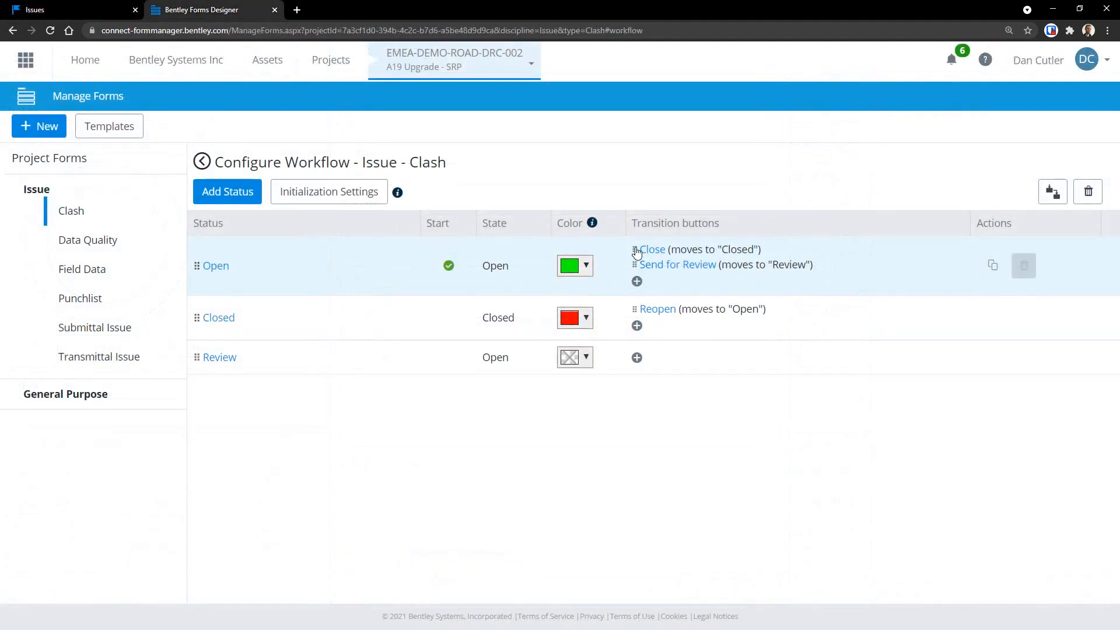
left_click_drag(635, 249, 659, 266)
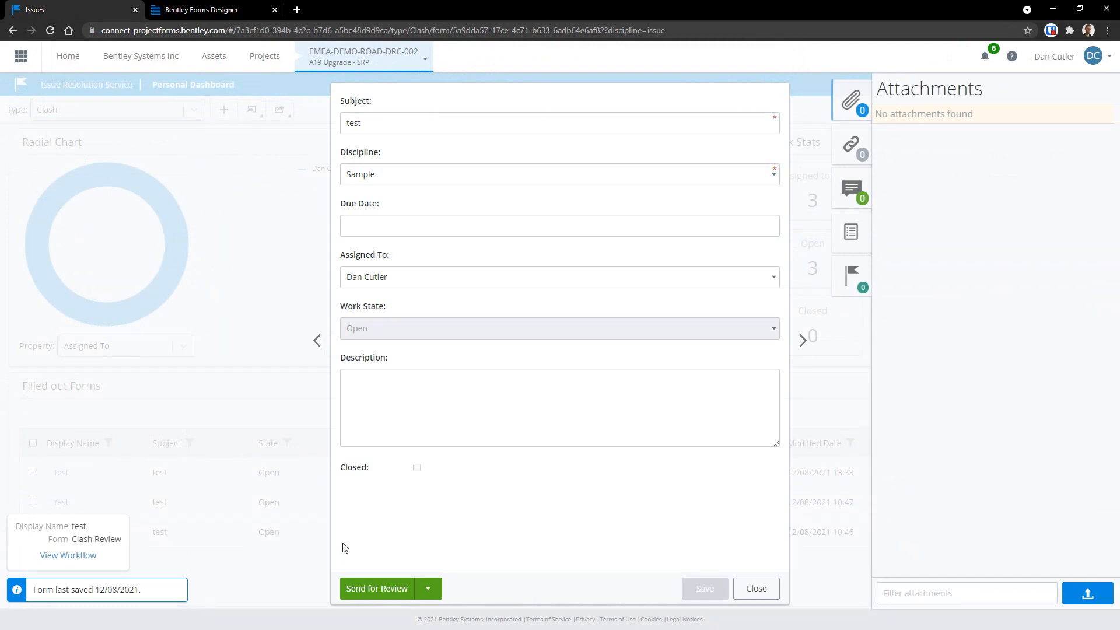
left_click(429, 589)
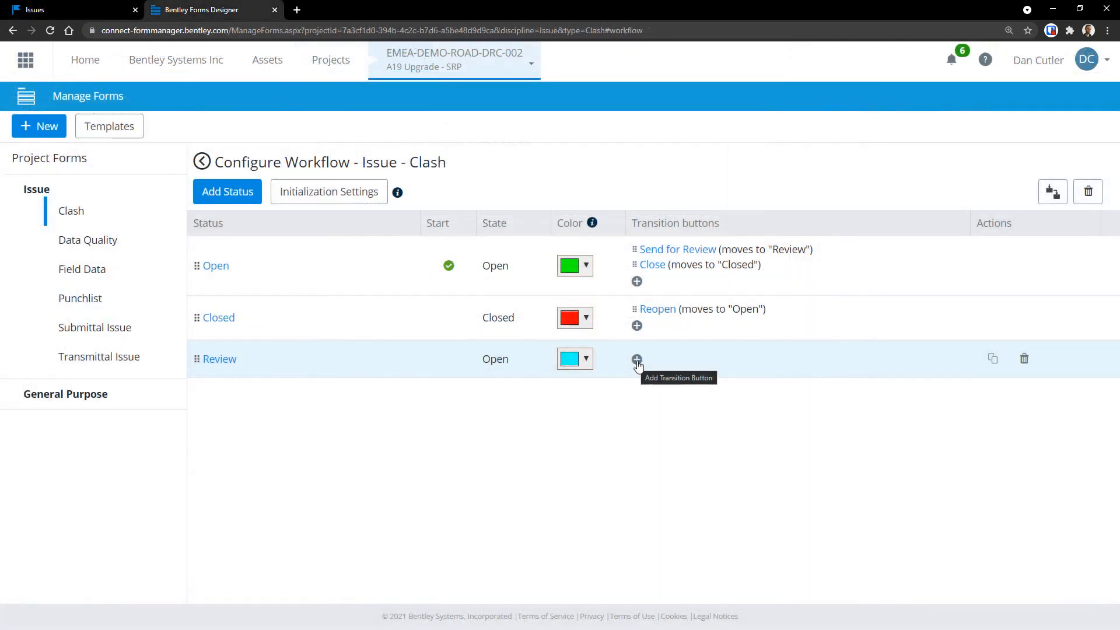
- Add a transition button named Return to Open from Review to Open with a Required comment, and save it
left_click(636, 360)
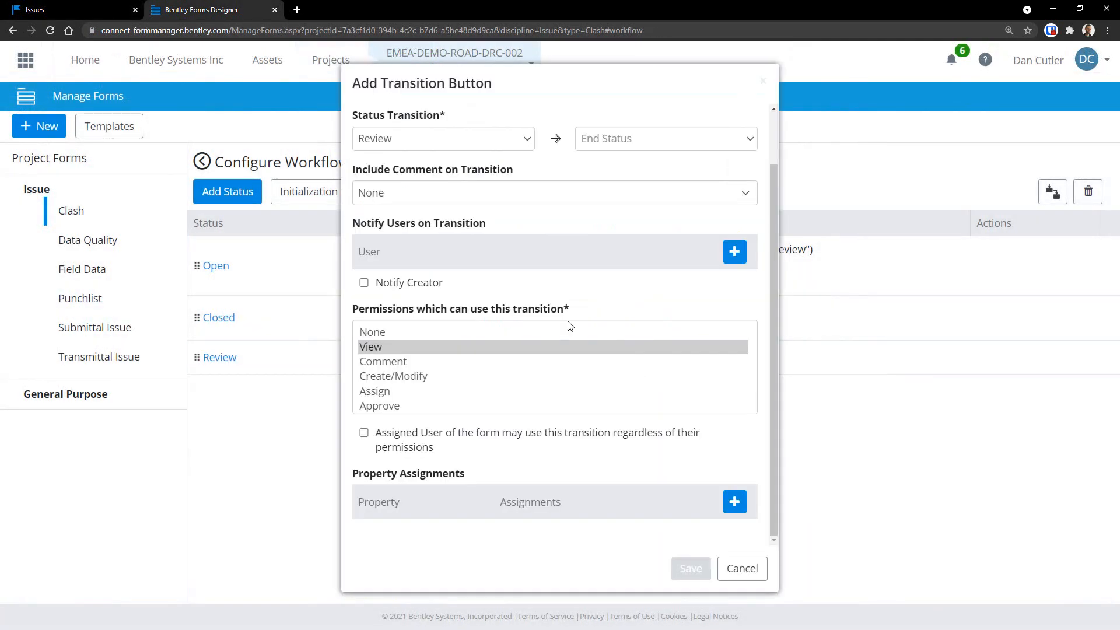
left_click(588, 145)
left_click(606, 162)
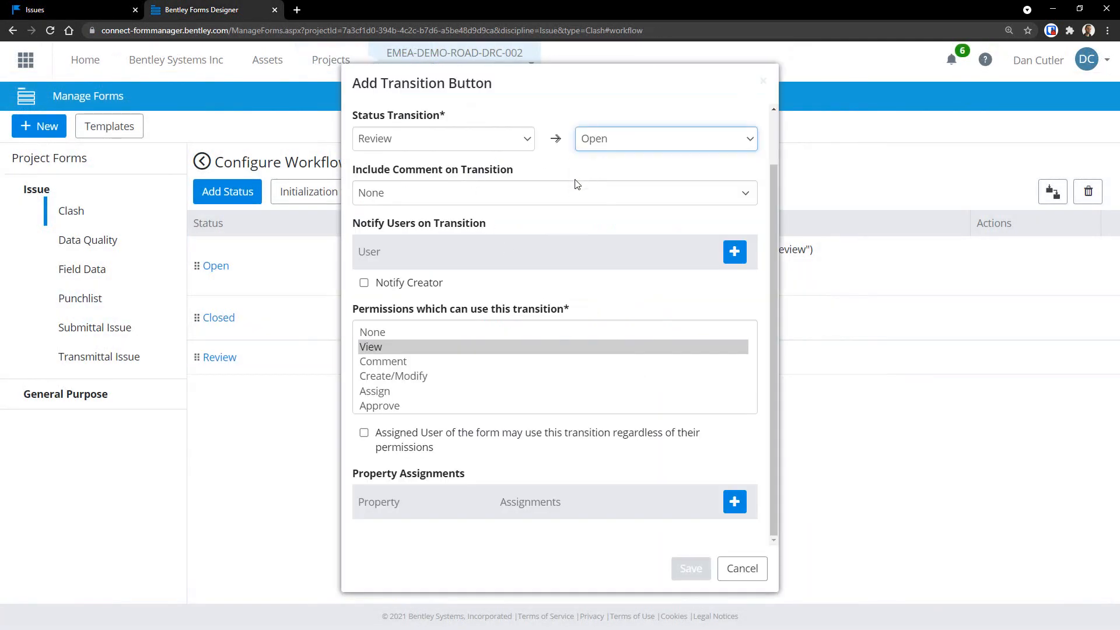
left_click(515, 199)
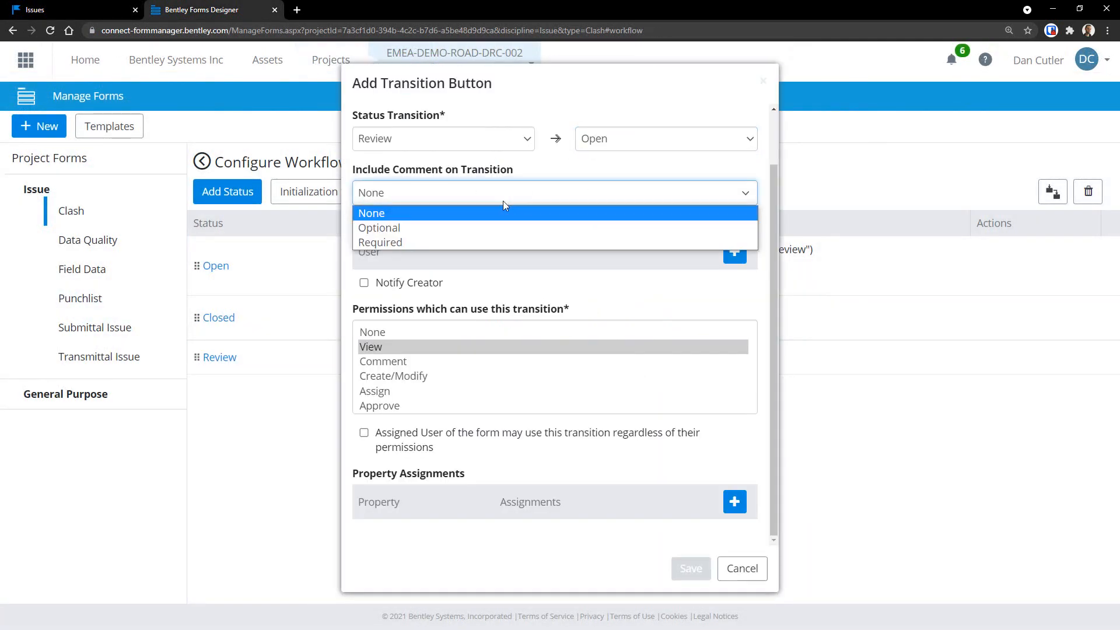
left_click(418, 241)
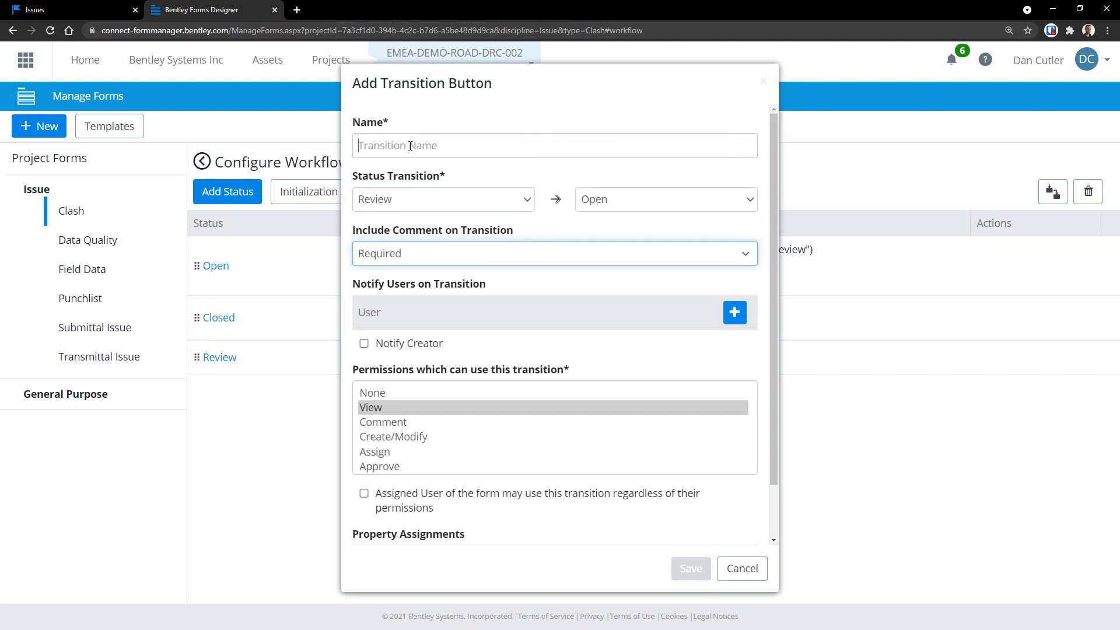
left_click(411, 145)
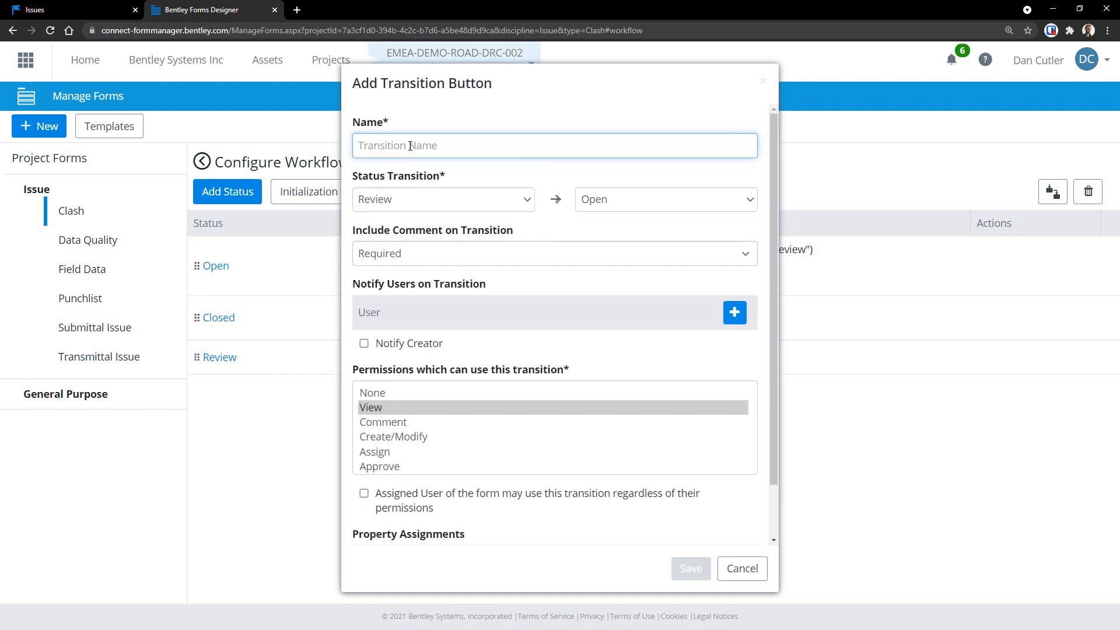
type("Return to Open")
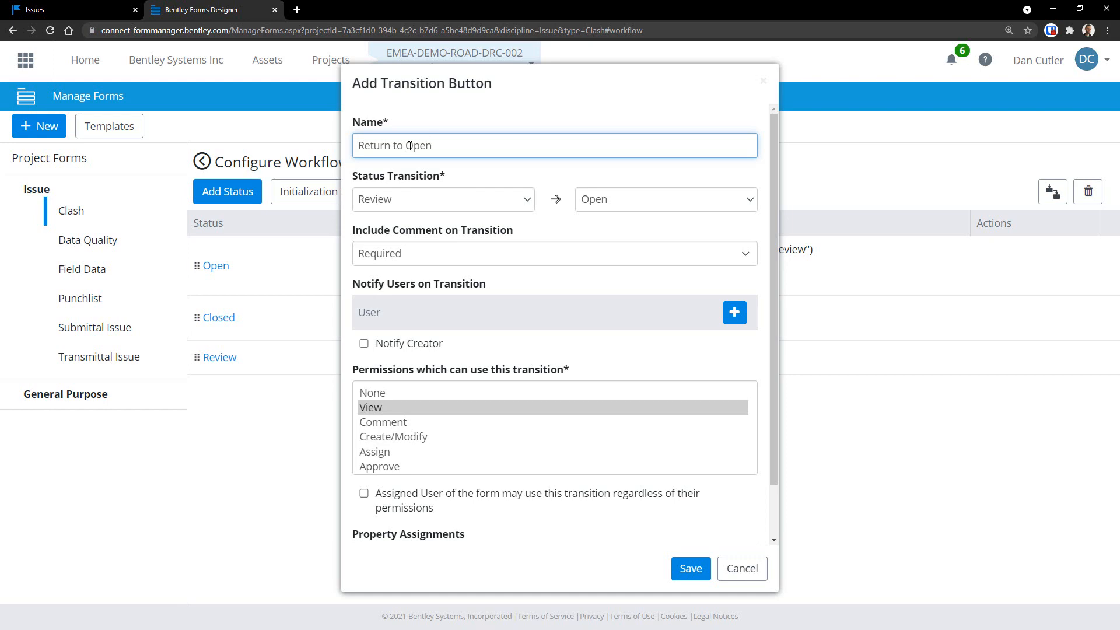
scroll(572, 410, "down", 1)
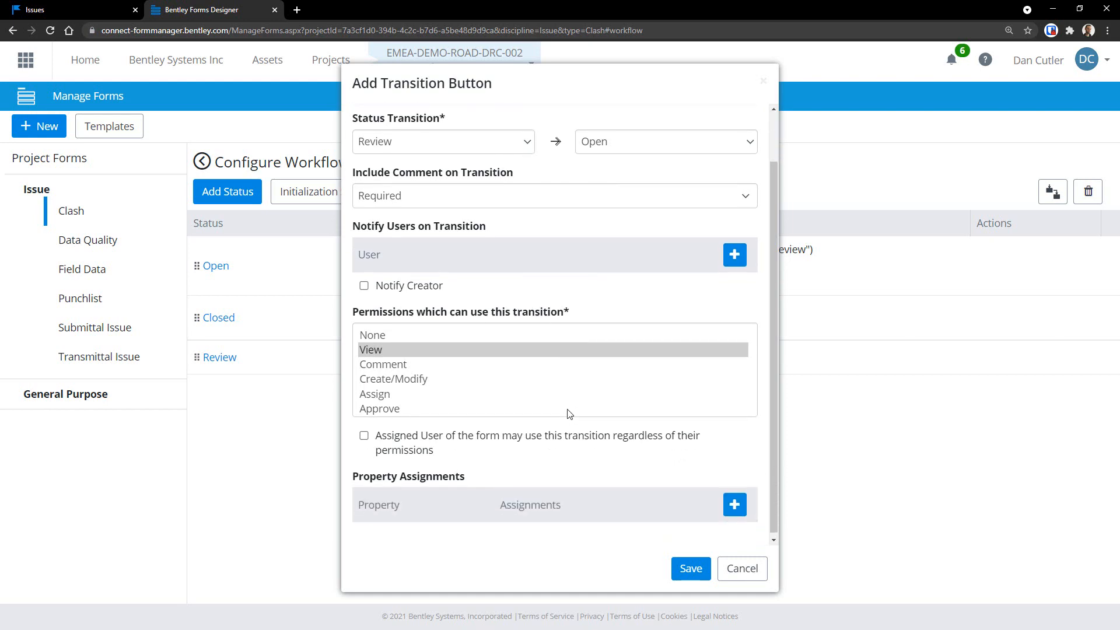
left_click(683, 575)
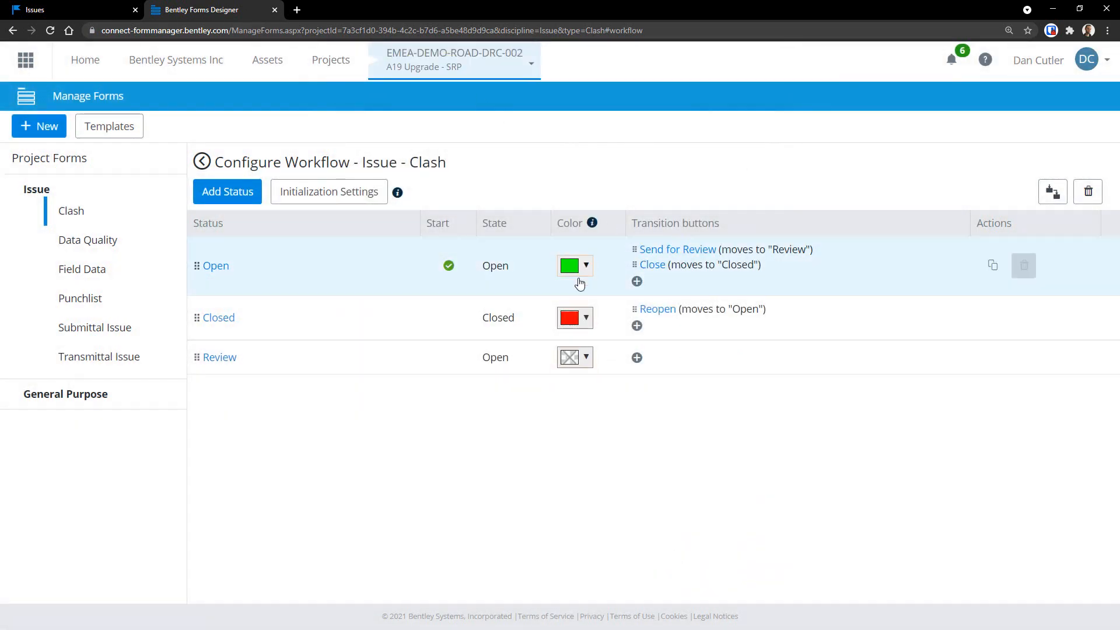
- Set the Review status's color to cyan in the Issue - Clash workflow
left_click(587, 354)
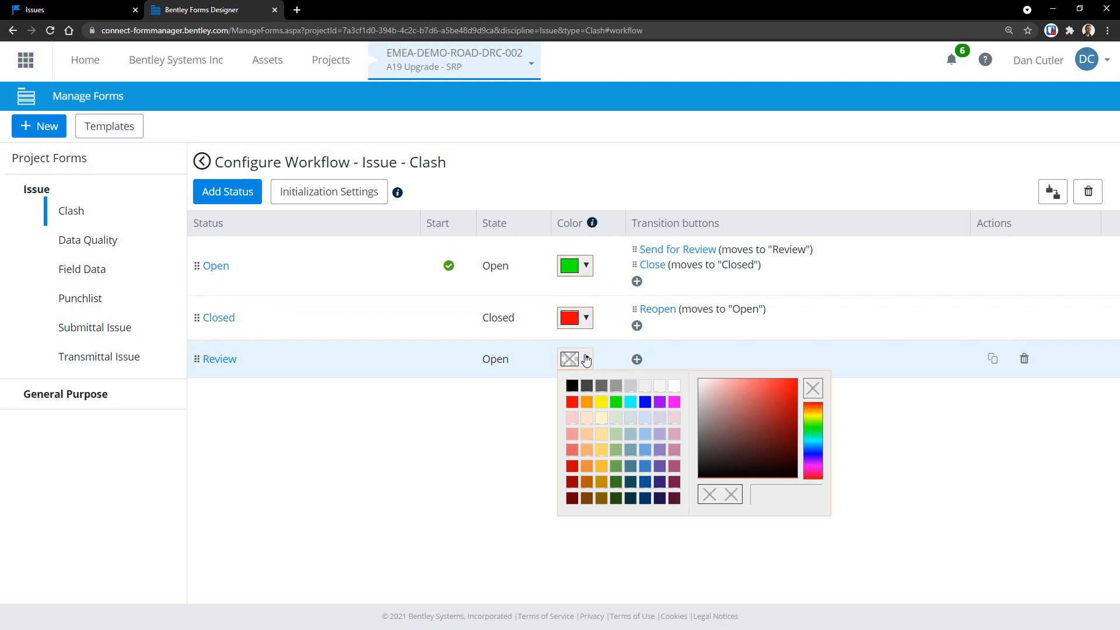
left_click(631, 403)
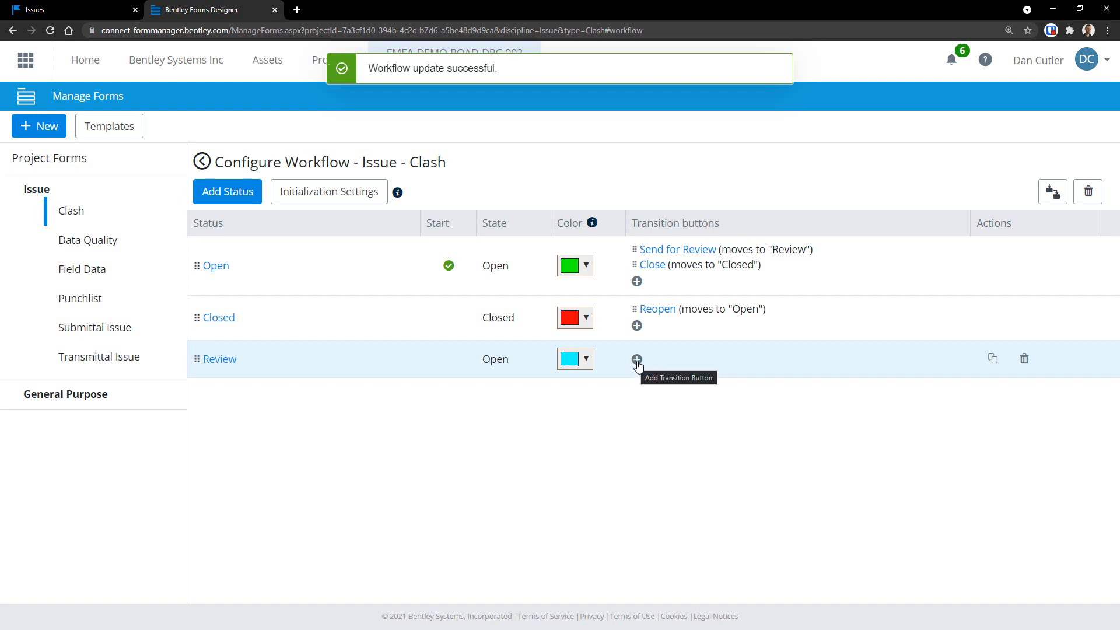
left_click(637, 359)
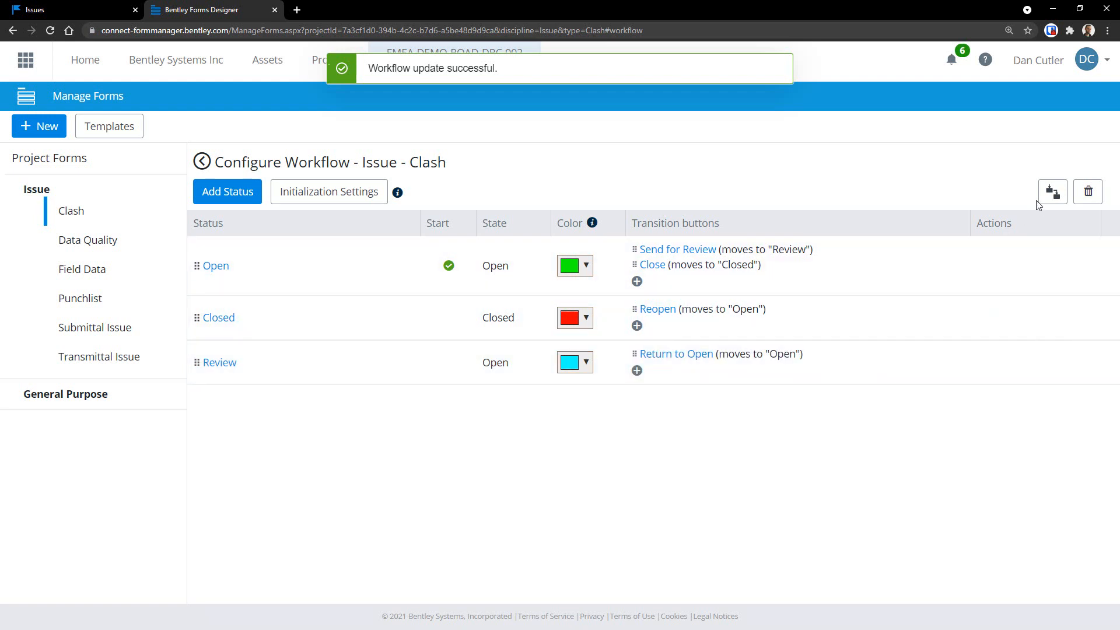
- Examine the Issue - Clash workflow diagram to check how the Open, Review and Closed statuses connect, and close it
left_click(1052, 192)
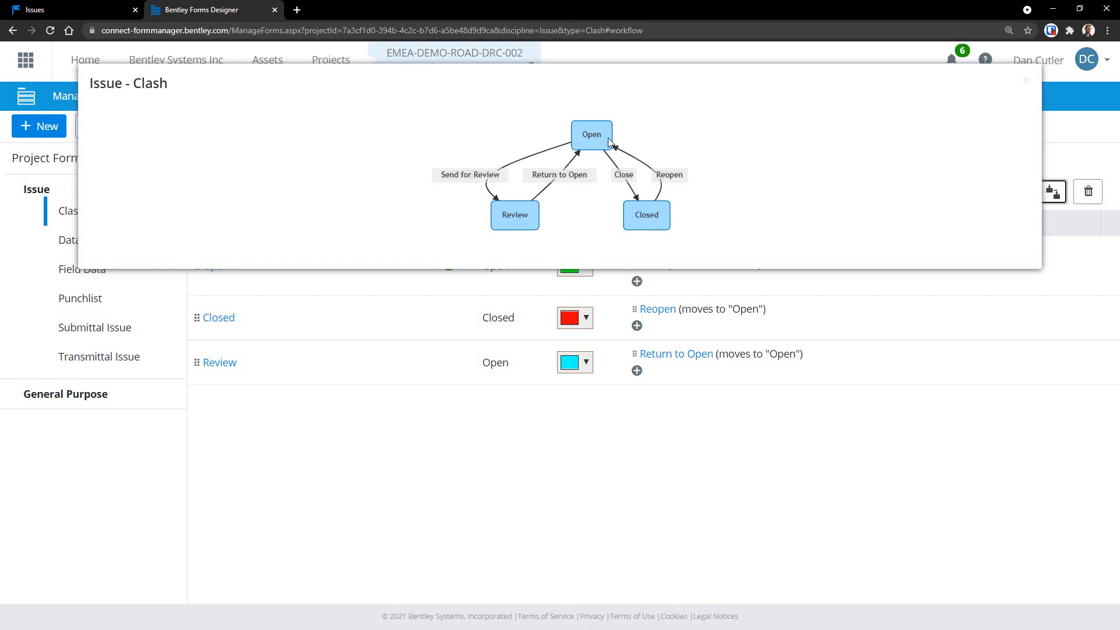
left_click(1025, 84)
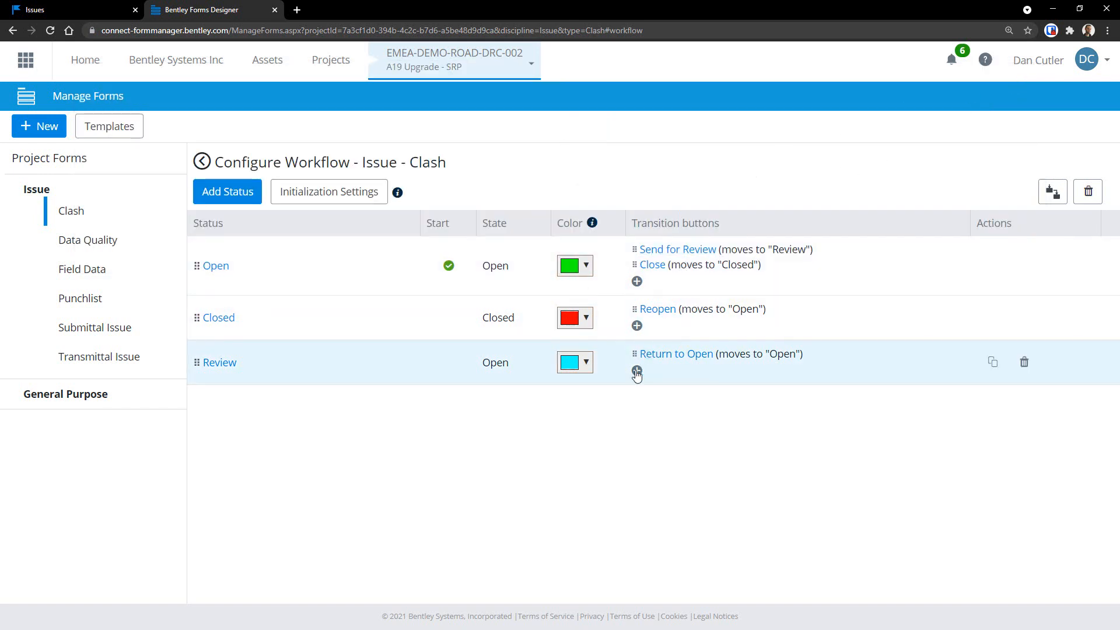